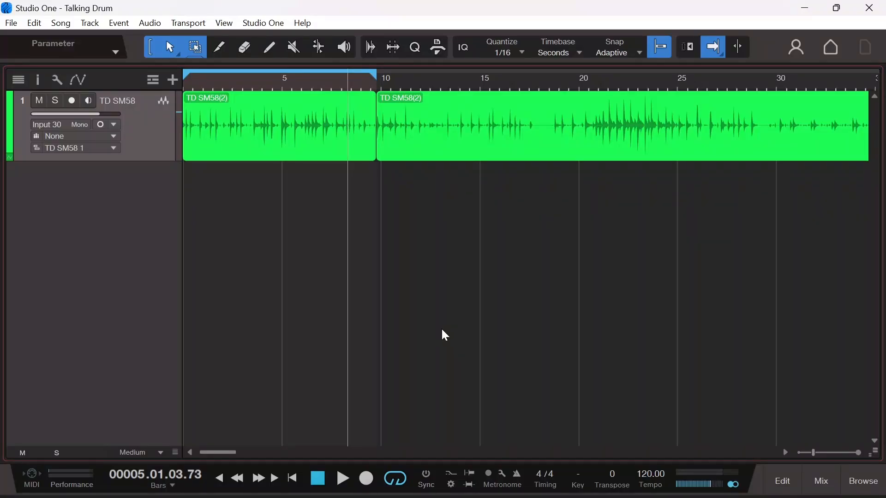
# Step: Show the TD SM58 track's inspector, return the playhead to the song start and insert FabFilter Pro-G on the track
pyautogui.click(37, 82)
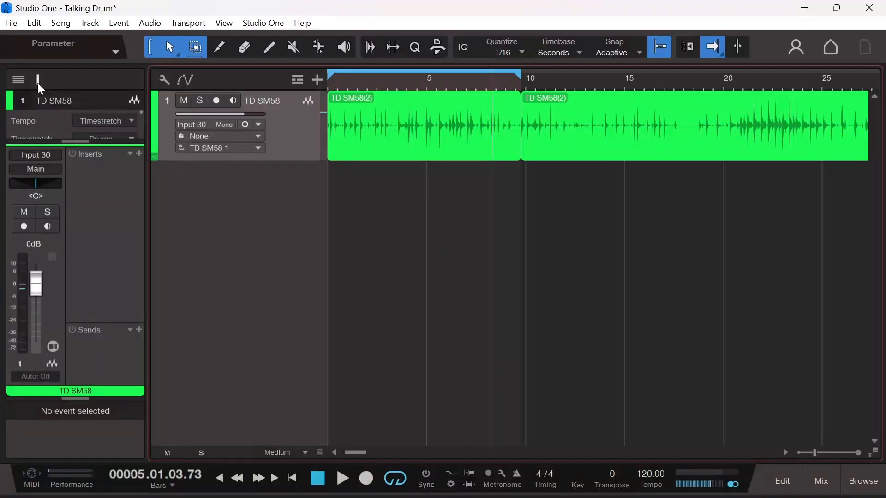
pyautogui.press(',')
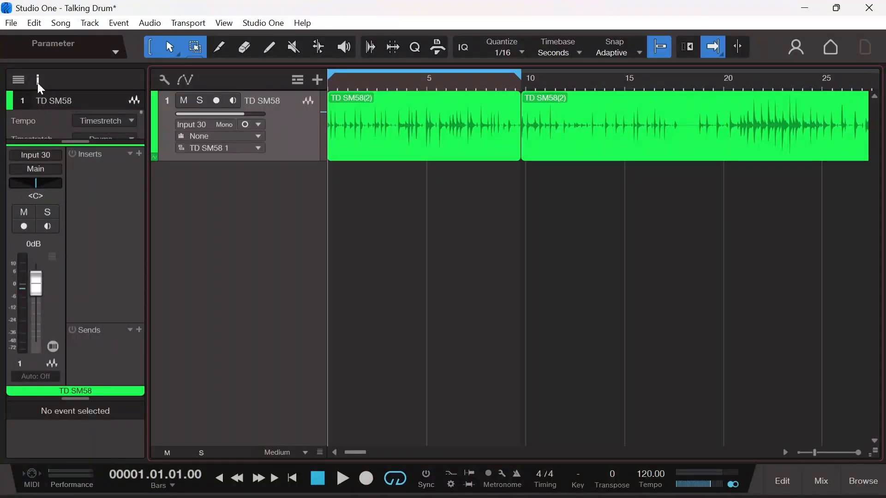
pyautogui.click(139, 154)
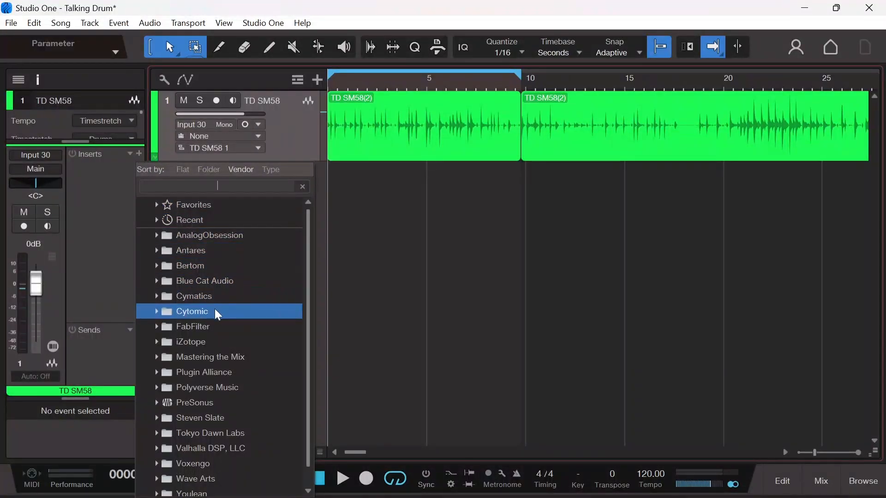
pyautogui.click(199, 324)
pyautogui.scroll(-5, 222, 405)
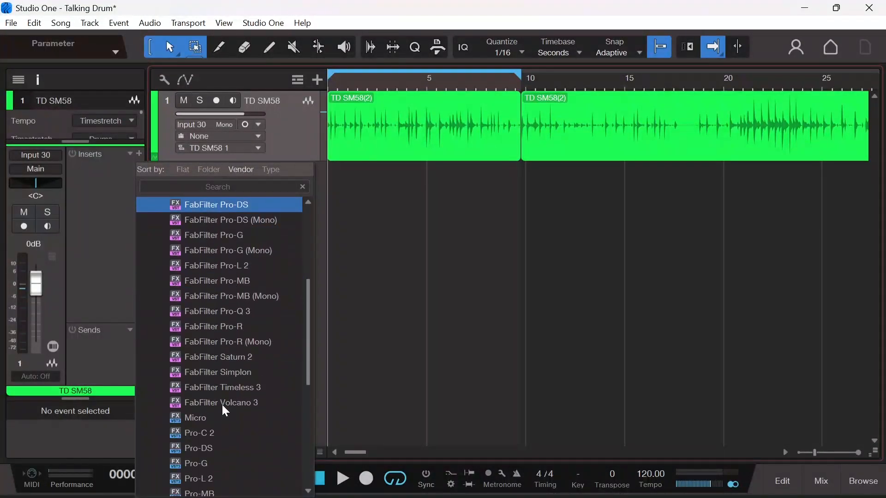
pyautogui.scroll(-3, 221, 403)
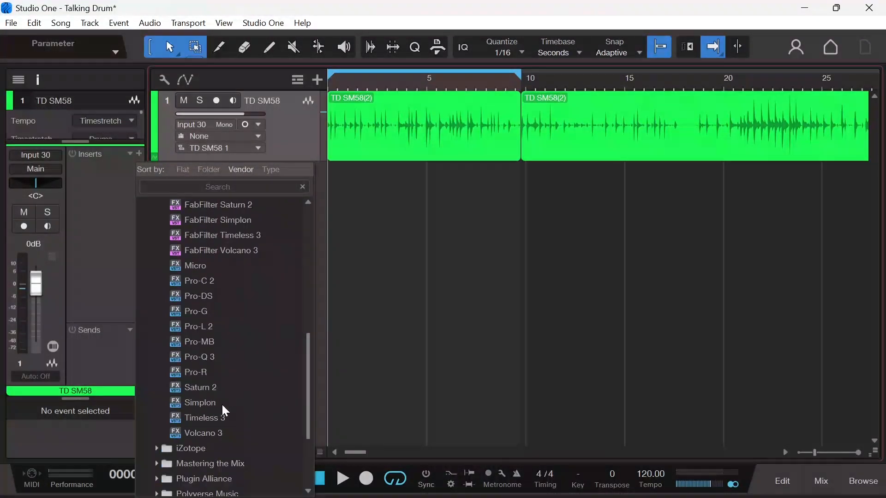
pyautogui.click(206, 312)
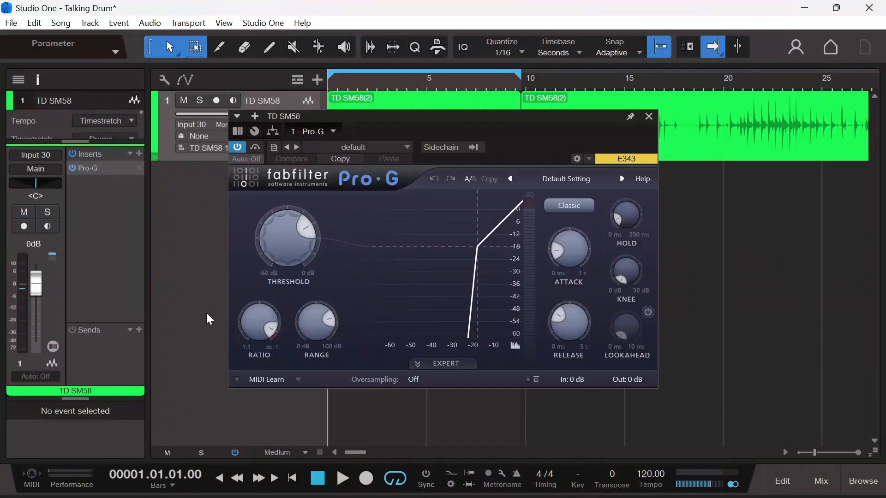
# Step: Bypass Pro-G and play the looped talking drum section to hear the unprocessed signal
pyautogui.click(239, 146)
pyautogui.press('space')
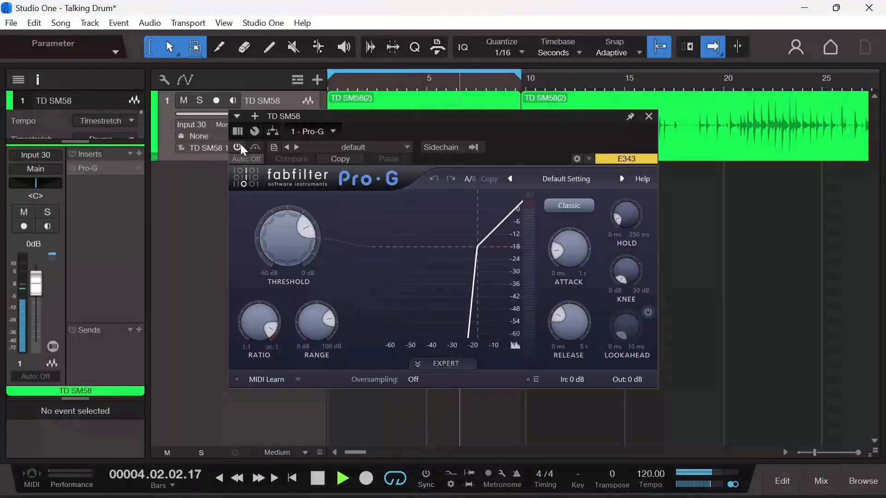
pyautogui.press('space')
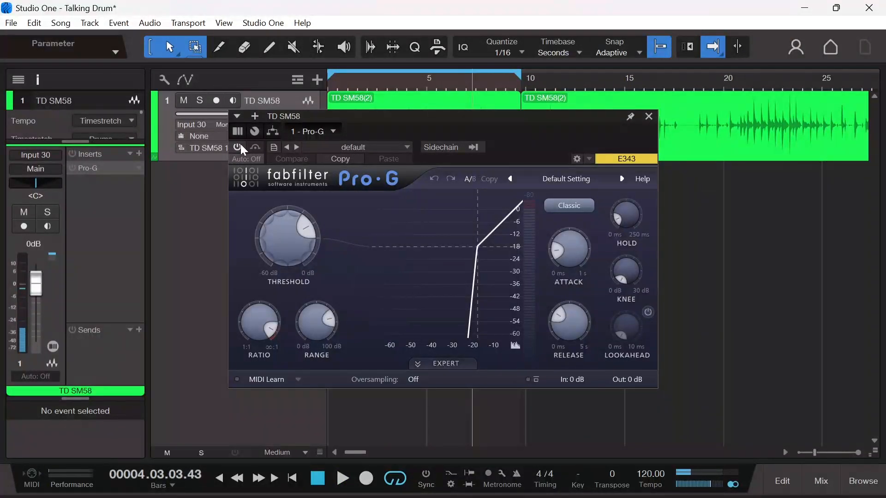
pyautogui.click(239, 147)
pyautogui.click(238, 147)
pyautogui.press('space')
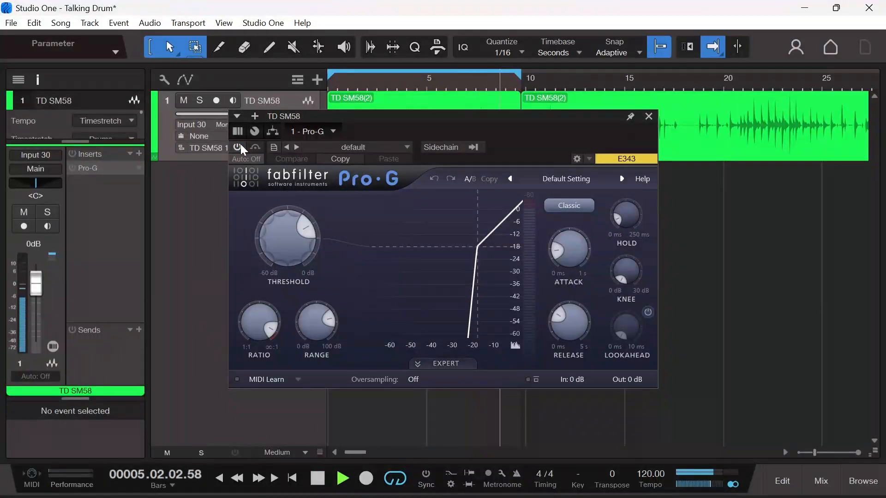
pyautogui.press('space')
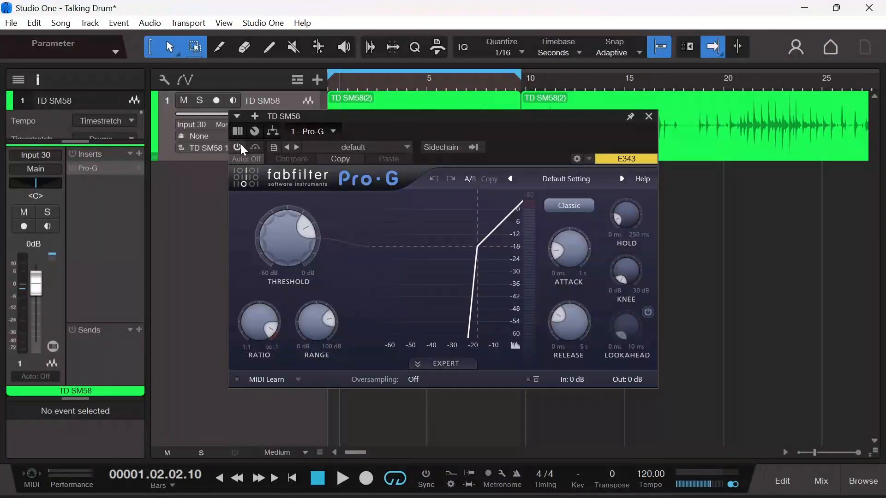
# Step: Play the drum loop with Pro-G enabled, and again with it bypassed, to compare the gated and raw sound
pyautogui.click(240, 145)
pyautogui.press('space')
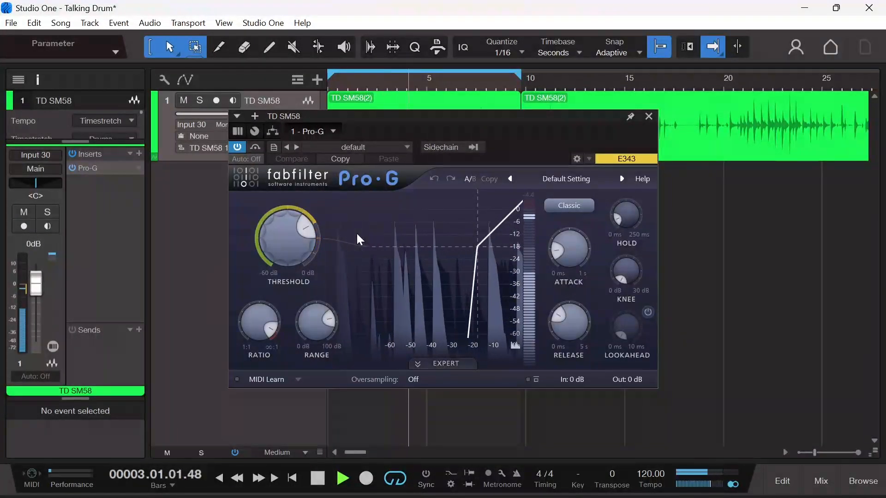
pyautogui.press('space')
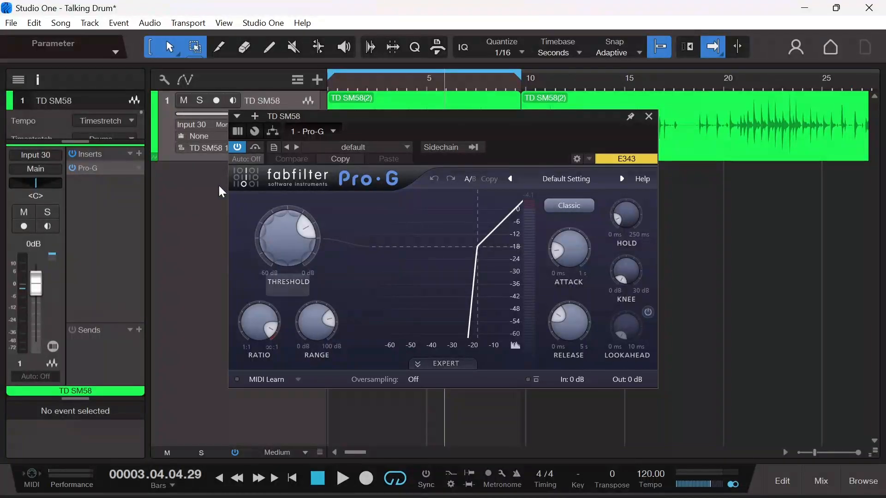
pyautogui.click(232, 145)
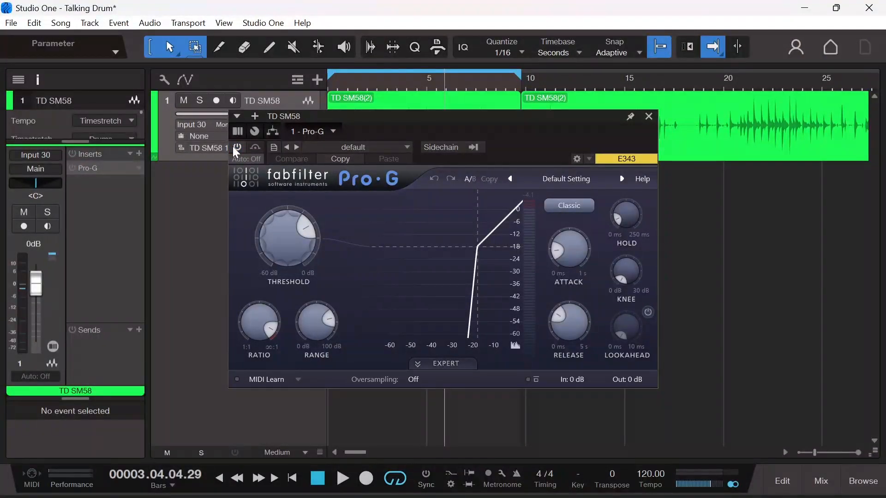
pyautogui.press('space')
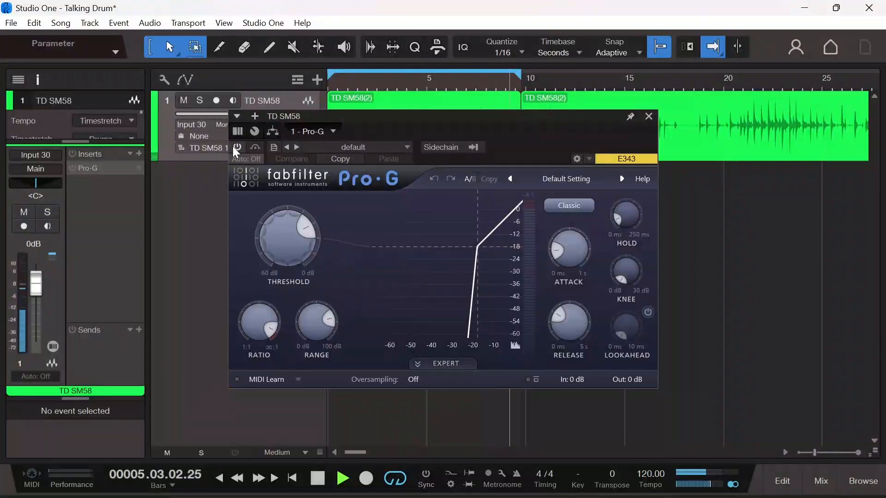
pyautogui.press('space')
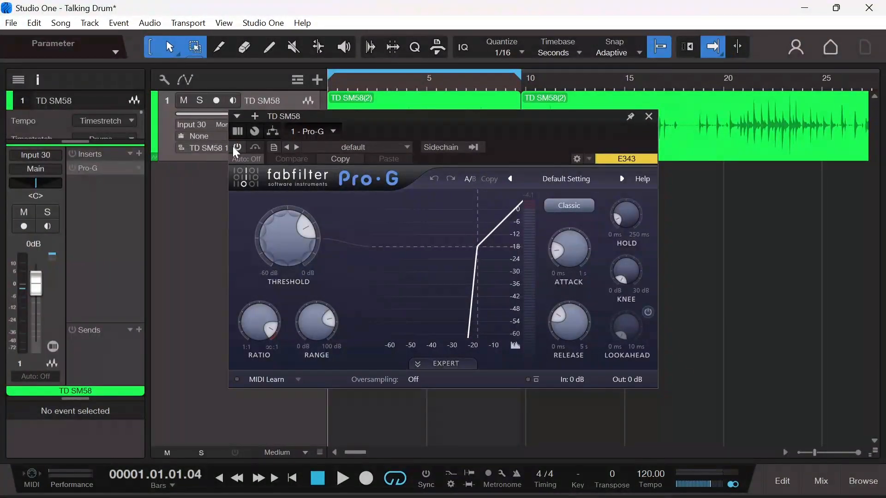
# Step: Enable Pro-G during playback and lower its threshold to -22.48 dB
pyautogui.press('space')
pyautogui.click(236, 147)
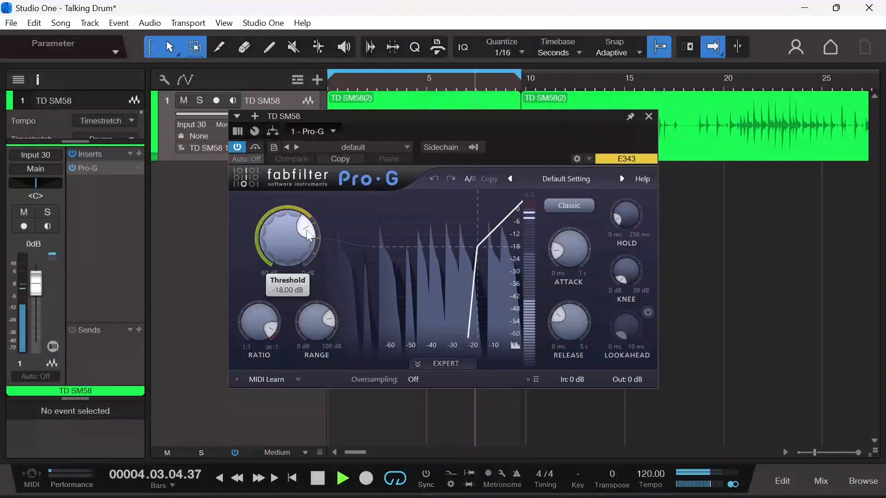
pyautogui.moveTo(306, 230)
pyautogui.mouseDown()
pyautogui.moveTo(309, 250)
pyautogui.moveTo(288, 216)
pyautogui.moveTo(301, 226)
pyautogui.mouseUp()
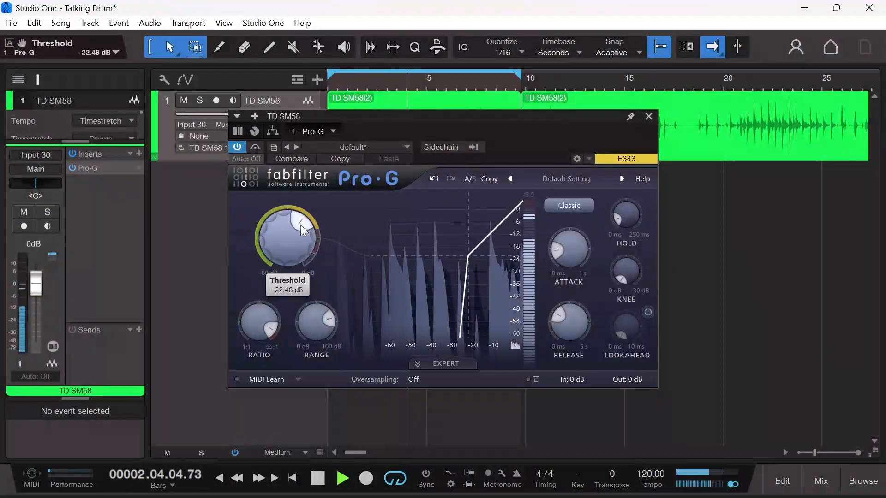
# Step: Set Pro-G's attack to 0.034 ms and its hold to 19.89 ms
pyautogui.moveTo(555, 247)
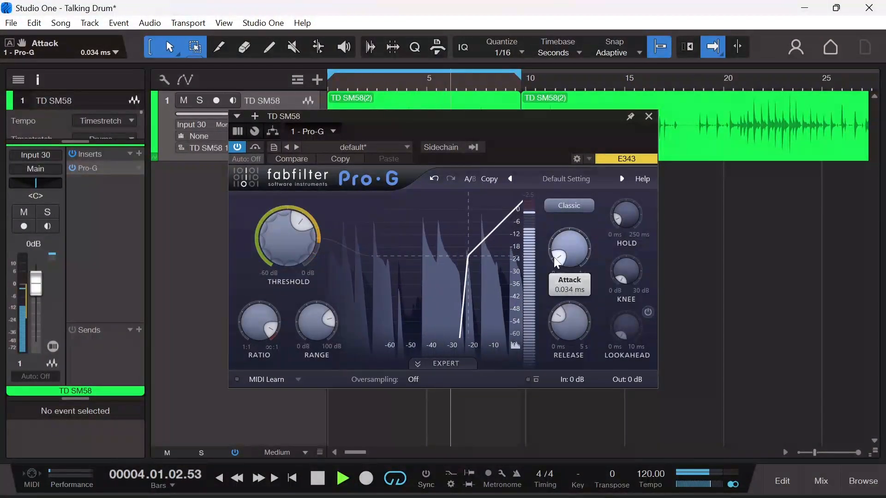
pyautogui.moveTo(560, 314)
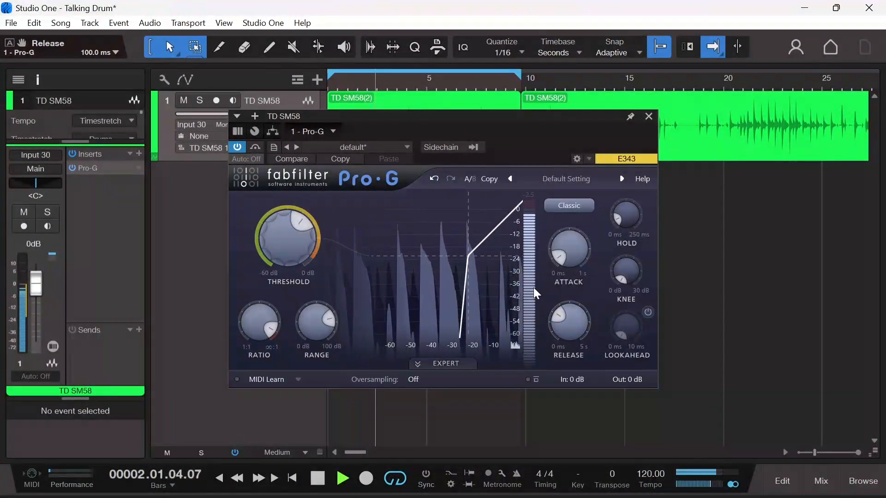
pyautogui.moveTo(616, 217)
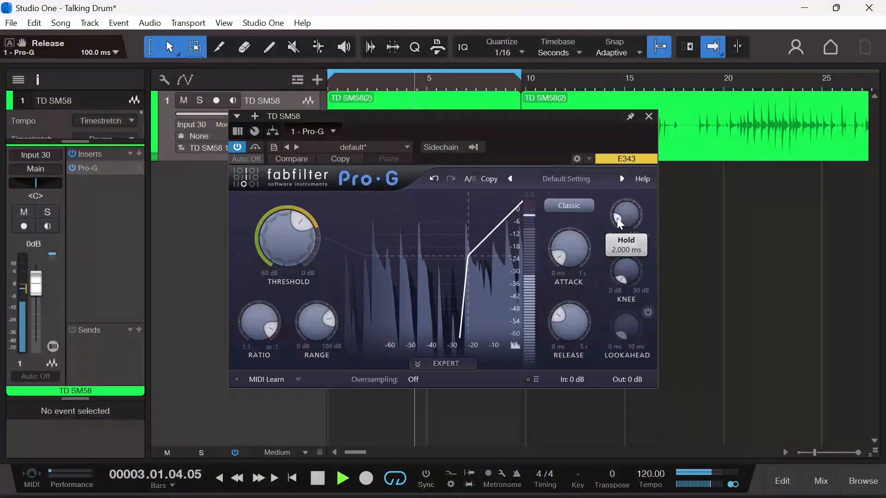
pyautogui.moveTo(616, 218); pyautogui.dragTo(618, 208)
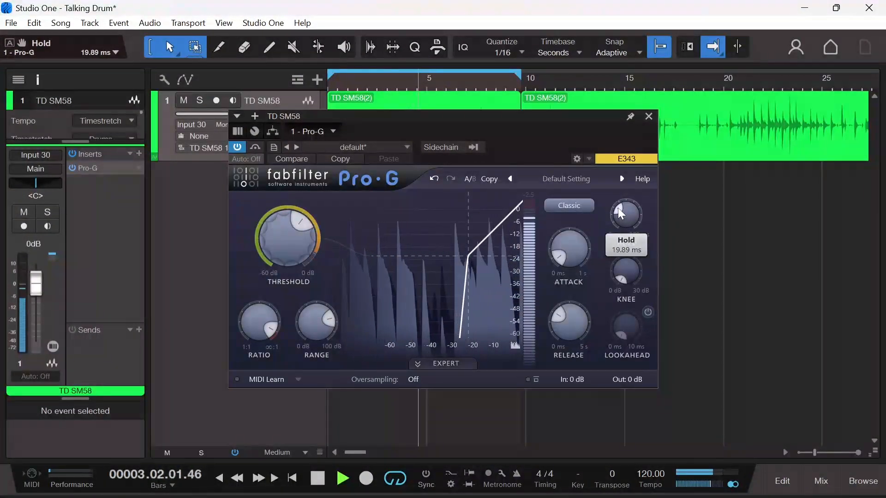
# Step: Bypass and re-enable Pro-G during playback to compare the adjusted gate with the raw drum, ending with playback stopped
pyautogui.click(240, 148)
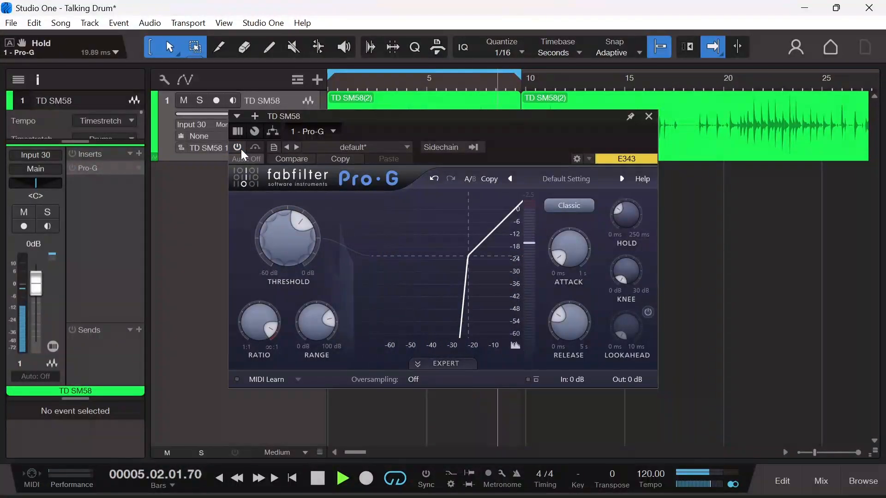
pyautogui.click(238, 147)
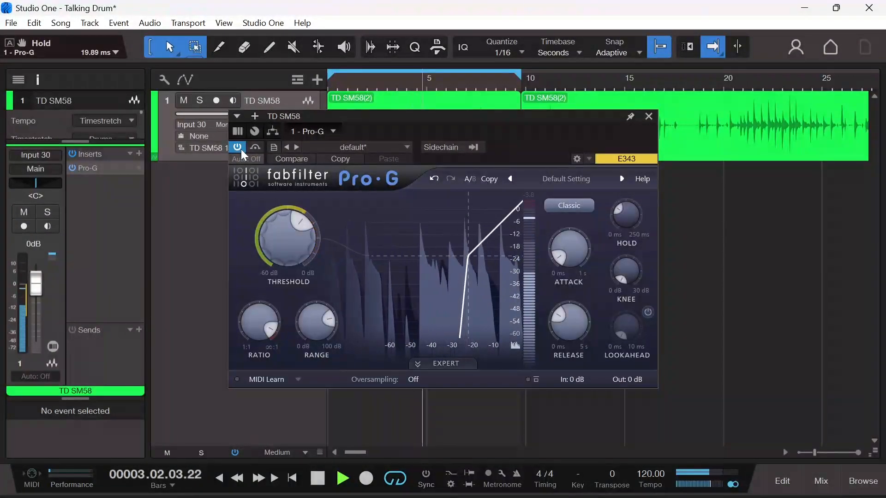
pyautogui.press('space')
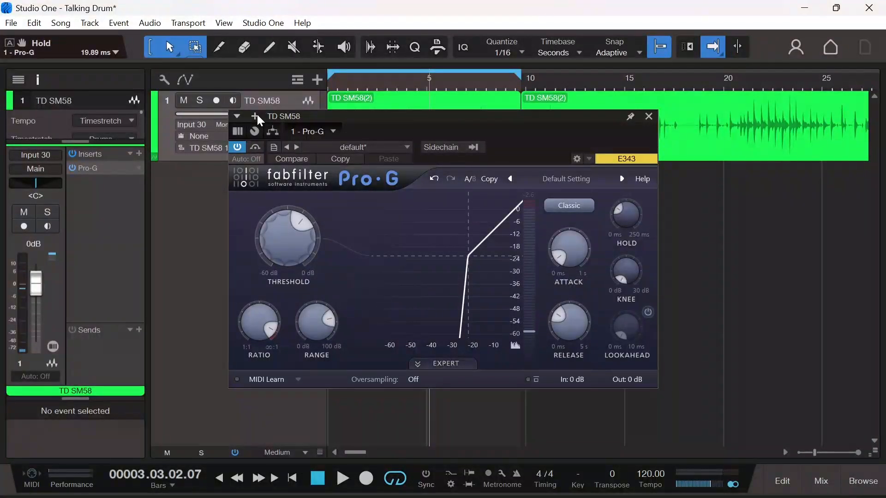
# Step: Insert FabFilter Pro-C 2 after Pro-G on the TD SM58 track and move its window up so all controls are accessible
pyautogui.click(255, 116)
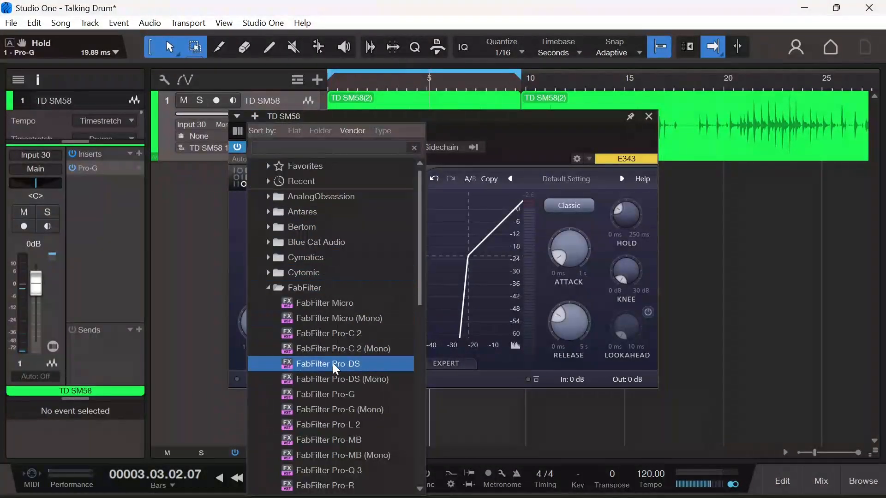
pyautogui.scroll(-7, 332, 362)
pyautogui.scroll(-2, 332, 361)
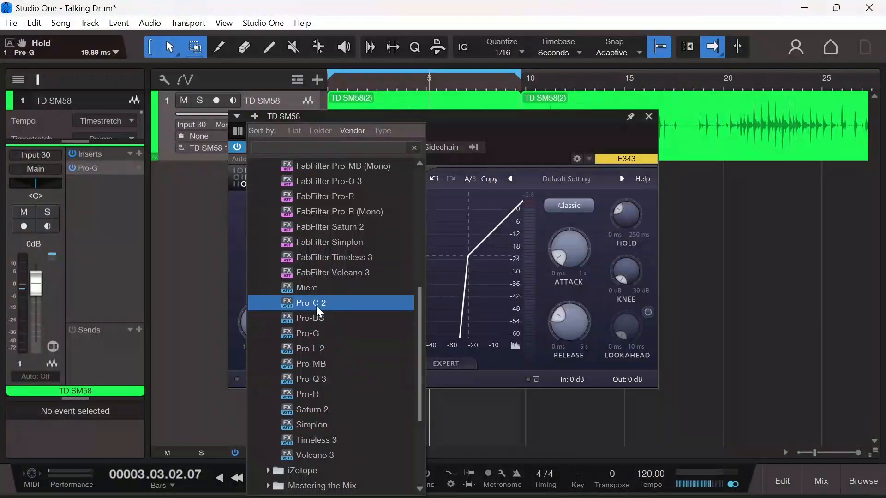
pyautogui.click(316, 306)
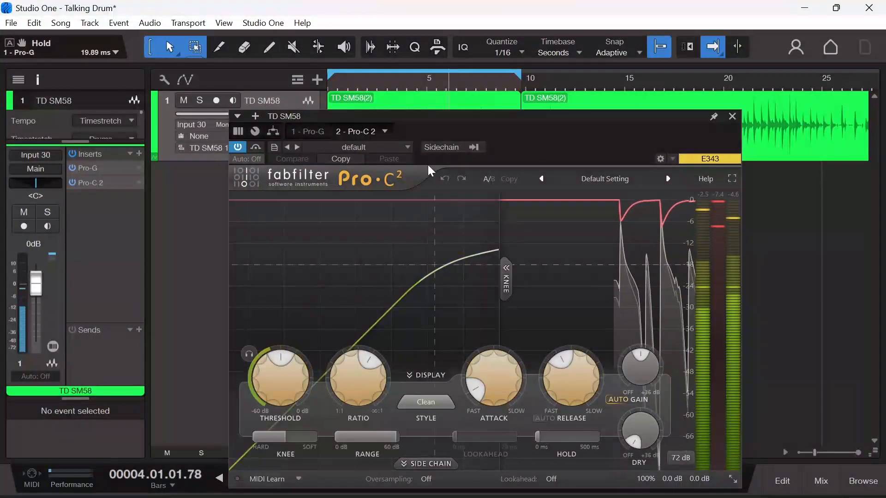
pyautogui.moveTo(449, 116); pyautogui.dragTo(446, 51)
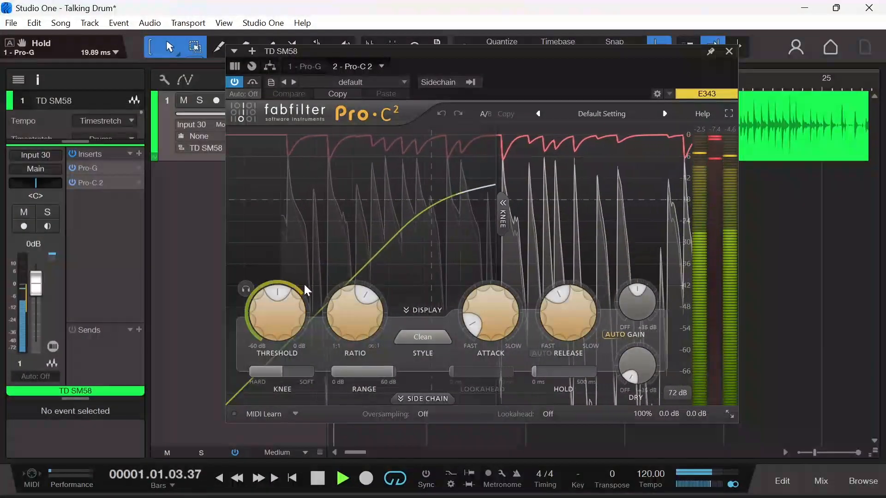
# Step: Keep Pro-C 2's threshold at -18.00 dB and set its ratio to 2.03:1
pyautogui.doubleClick(283, 290)
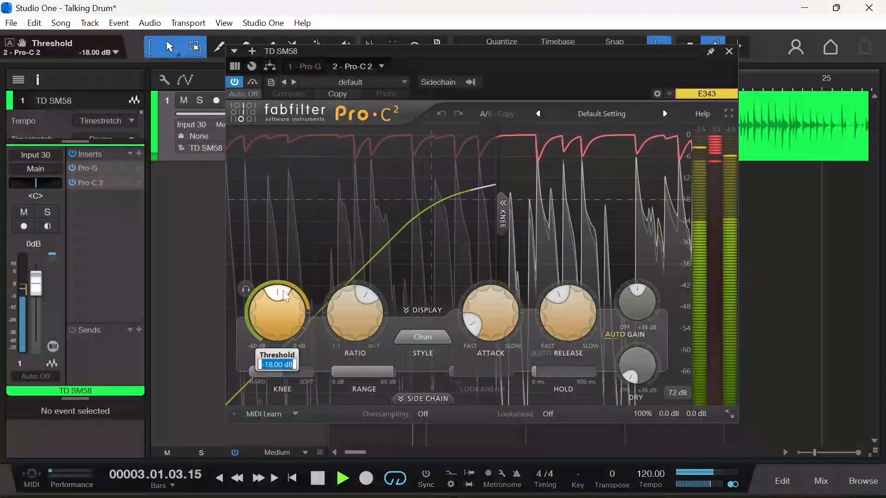
pyautogui.click(284, 290)
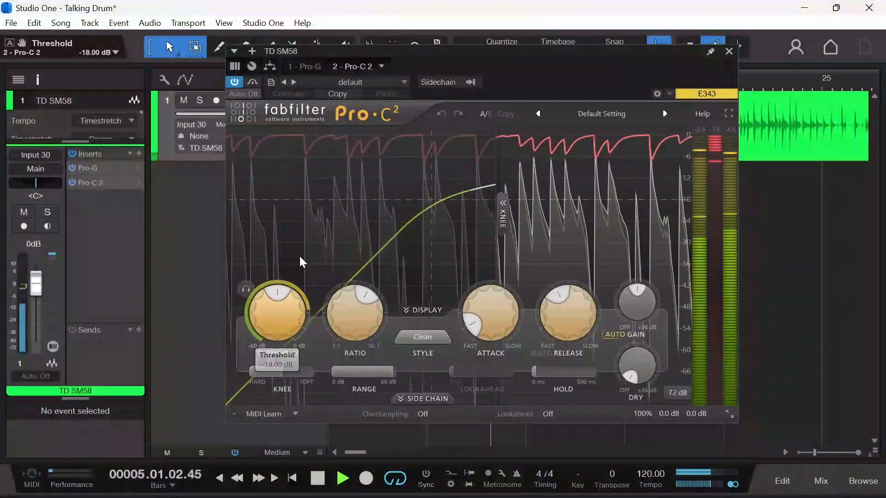
pyautogui.moveTo(355, 320)
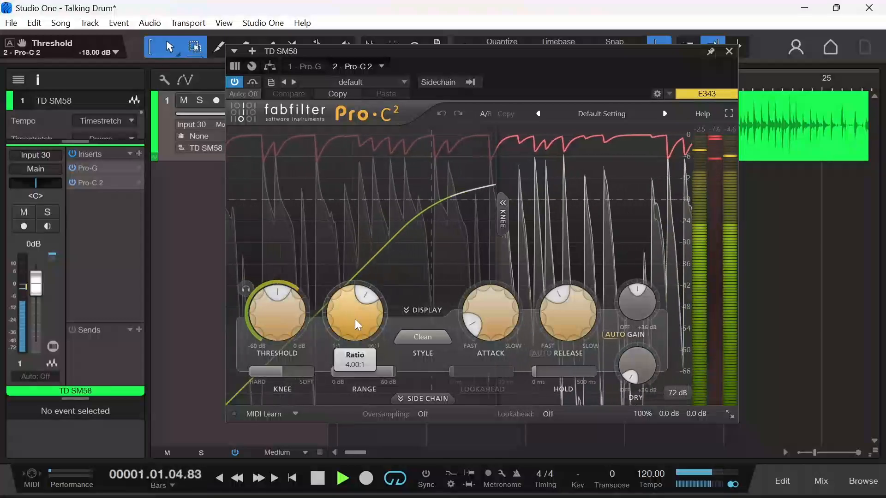
pyautogui.moveTo(366, 302); pyautogui.dragTo(351, 301)
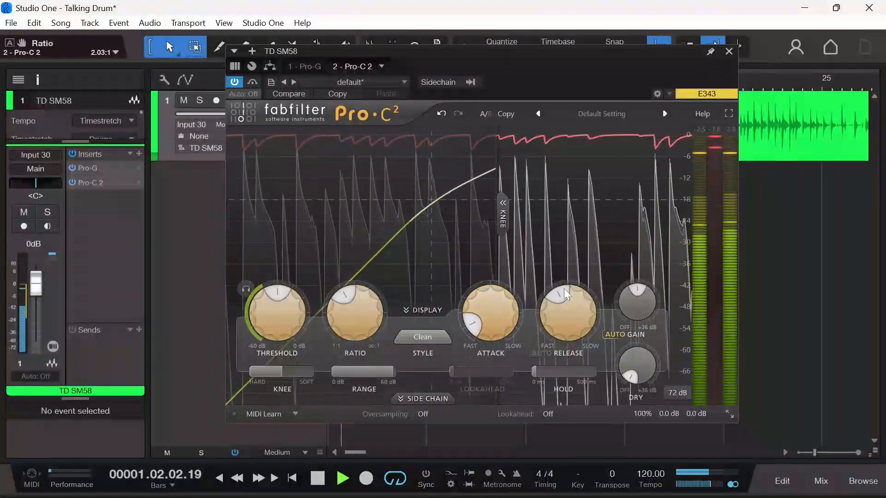
# Step: Adjust Pro-C 2's release to 126.4 ms while the drum loop plays
pyautogui.moveTo(561, 295)
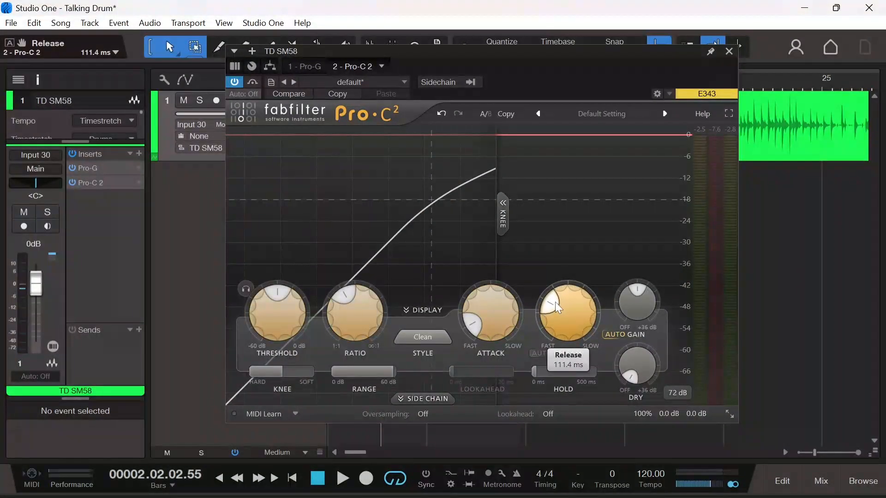
pyautogui.press('space')
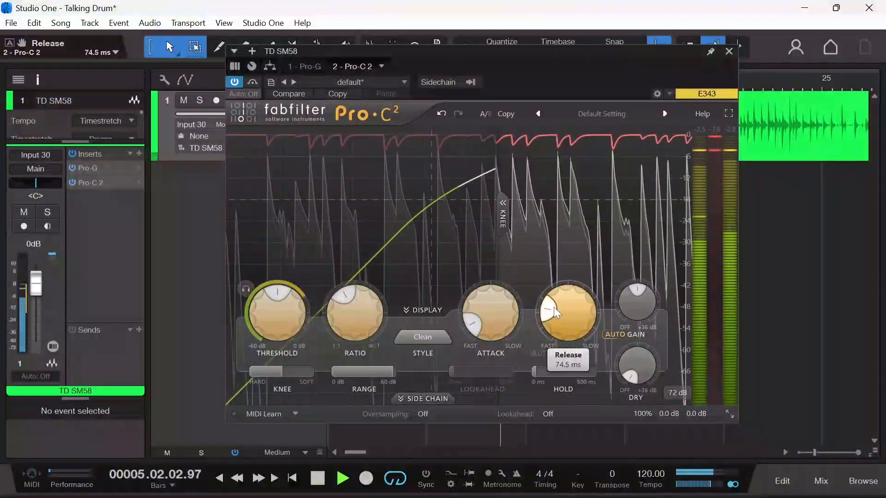
pyautogui.moveTo(554, 307); pyautogui.dragTo(557, 304)
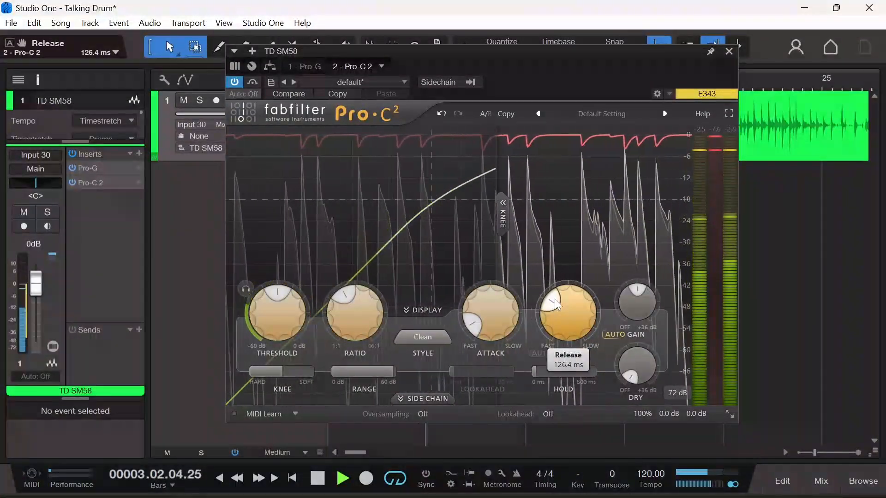
# Step: Set Pro-C 2's hold time to 20.22 ms and play the drum loop to hear it, ending with playback stopped
pyautogui.moveTo(535, 376)
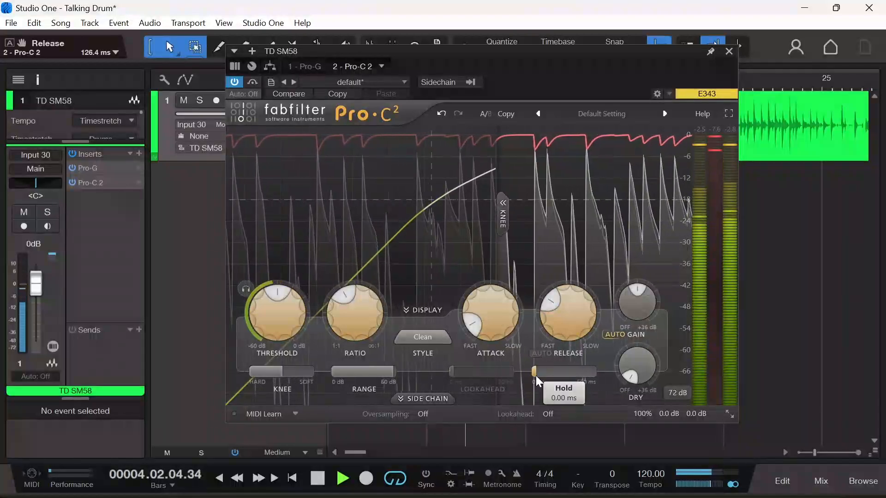
pyautogui.moveTo(535, 375); pyautogui.dragTo(624, 373)
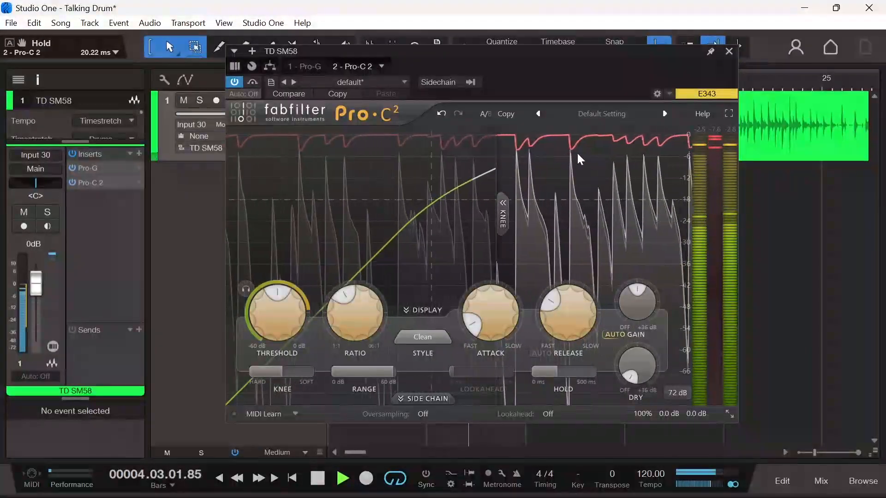
pyautogui.press('space')
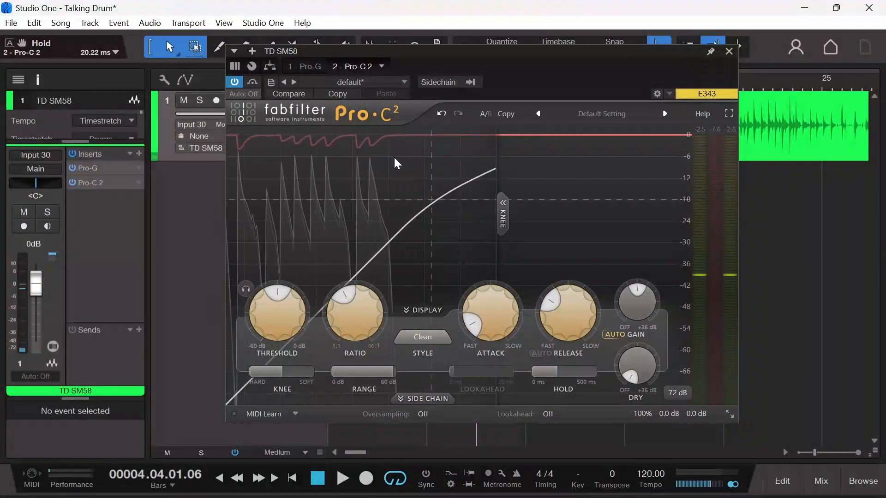
pyautogui.press('space')
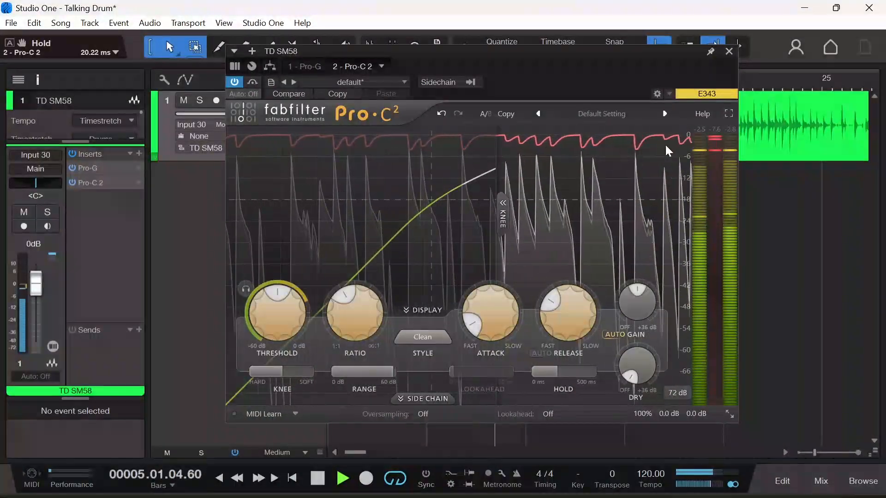
pyautogui.press('space')
# Step: Try Pro-C 2's hold at 492.75 ms during playback, return it to 20.22 ms, and replay the loop before stopping
pyautogui.moveTo(553, 370)
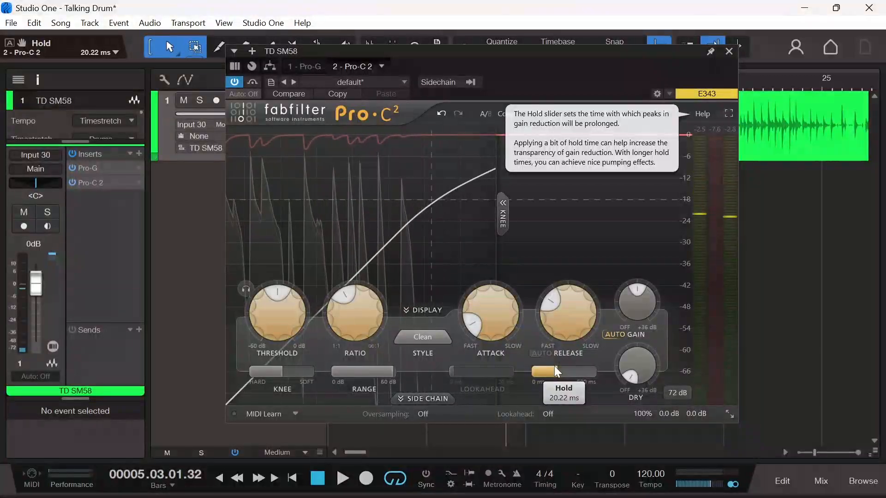
pyautogui.moveTo(554, 367); pyautogui.dragTo(648, 374)
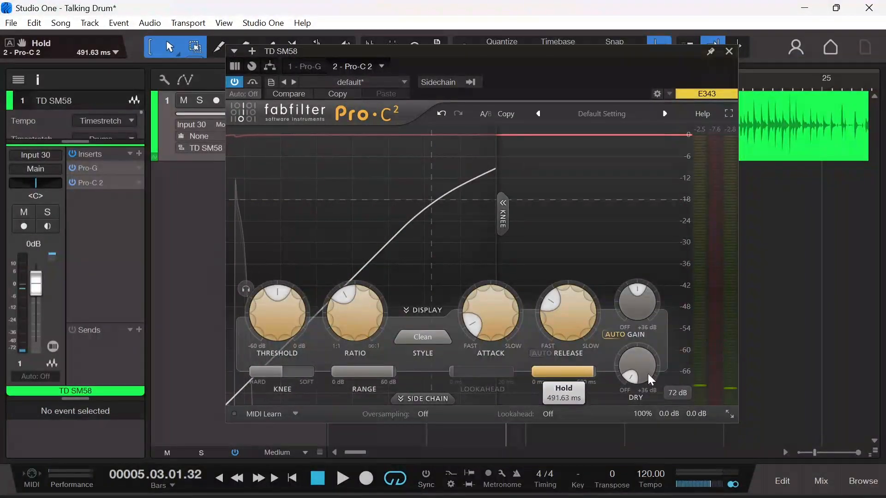
pyautogui.press('space')
pyautogui.moveTo(649, 374)
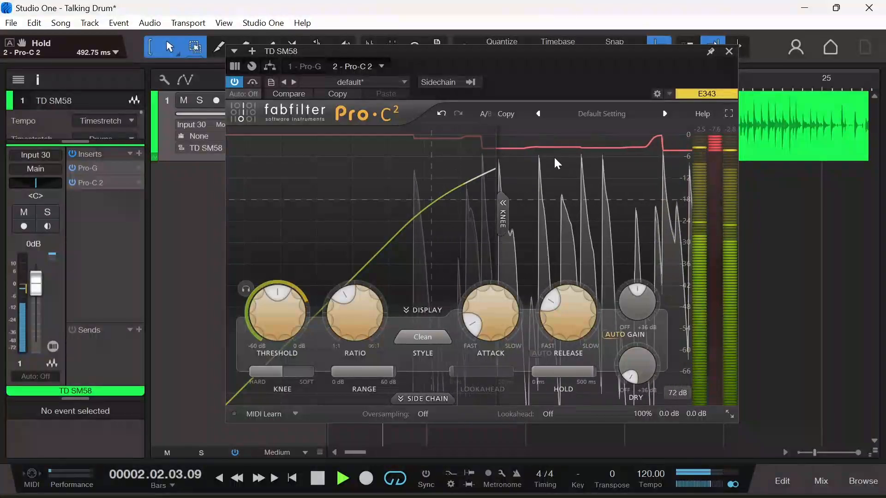
pyautogui.press('space')
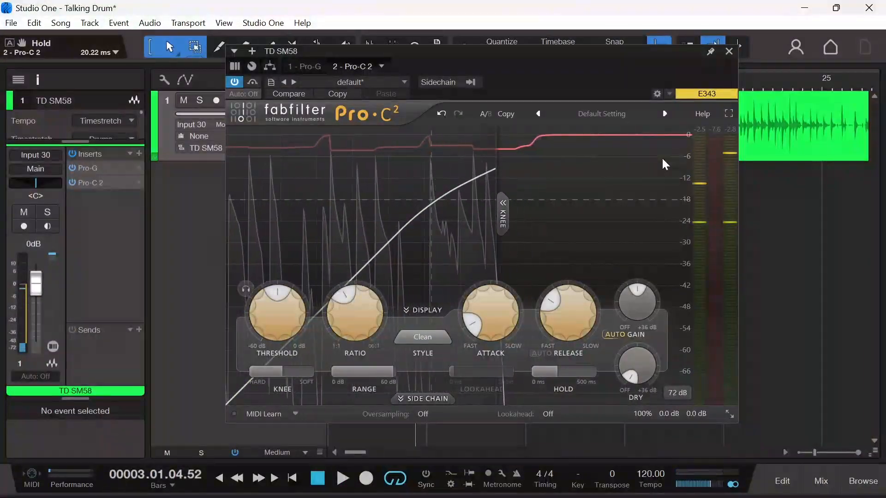
pyautogui.press('space')
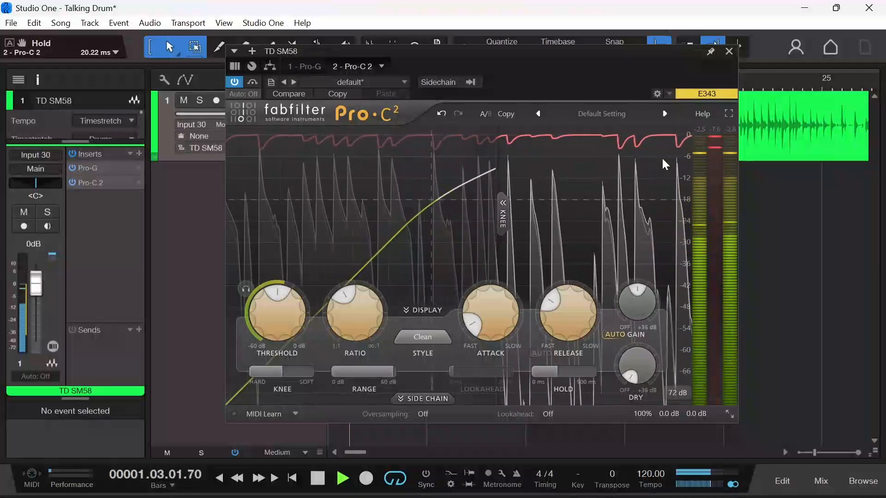
pyautogui.press('space')
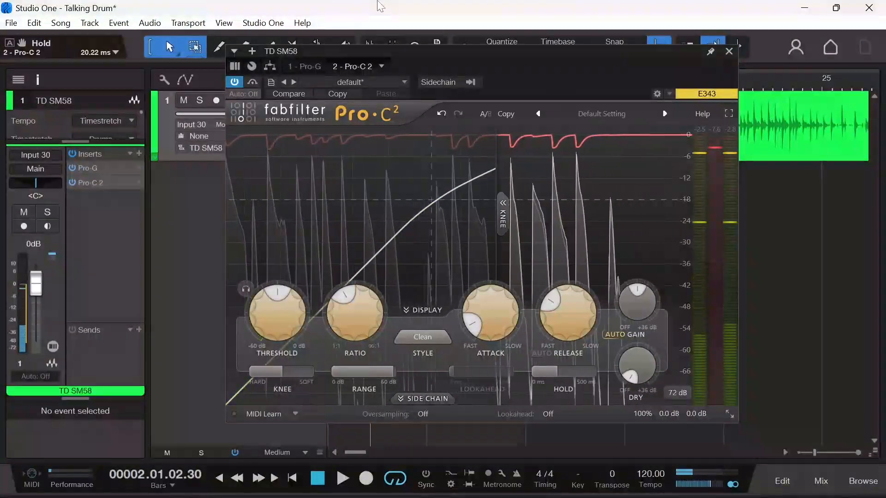
# Step: Insert FabFilter Pro-Q 3 after Pro-C 2 on the TD SM58 track
pyautogui.click(252, 50)
pyautogui.click(317, 301)
pyautogui.scroll(-5, 317, 303)
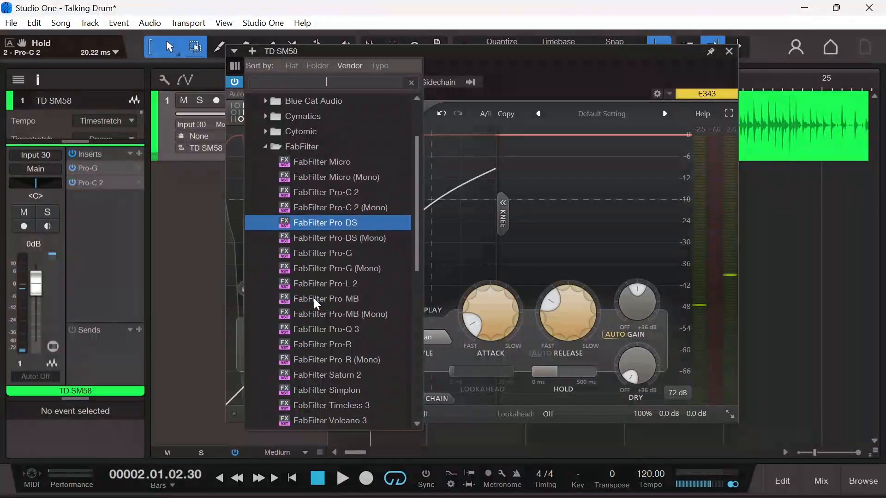
pyautogui.scroll(-5, 317, 303)
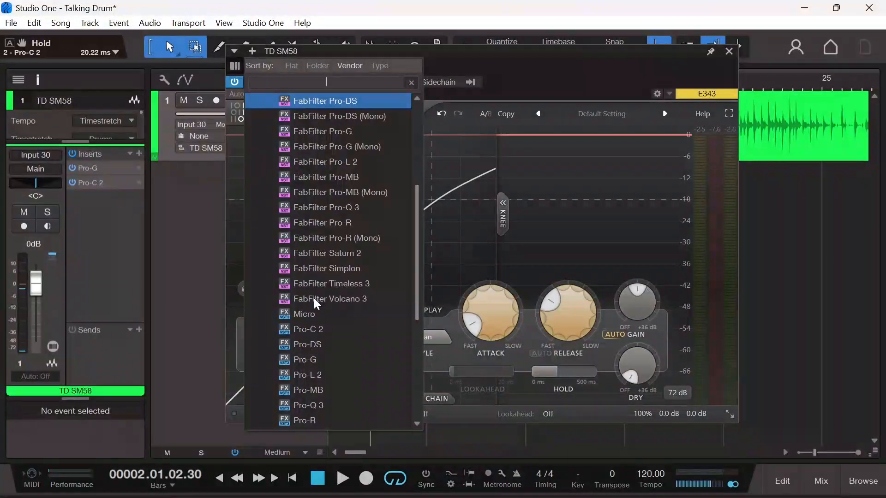
pyautogui.doubleClick(325, 389)
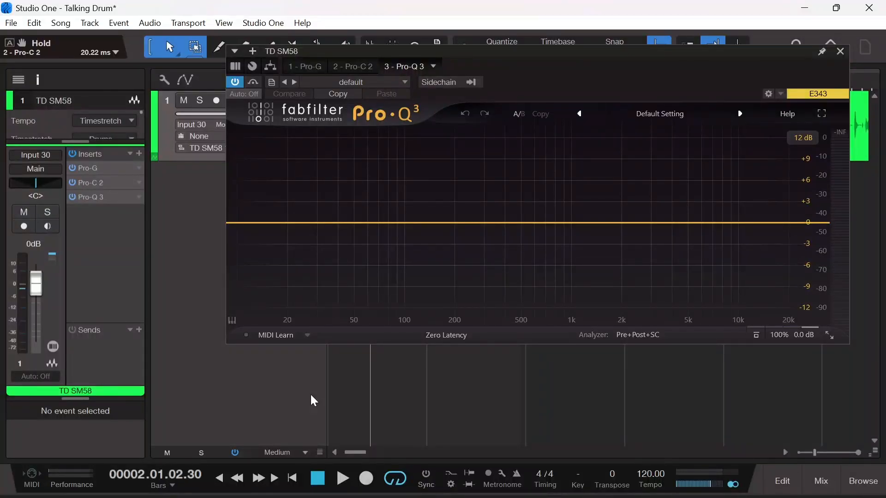
# Step: Play the loop, sweep a boosted Pro-Q 3 band through the low mids, and set it to a -14.80 dB cut at 605.45 Hz with Q 1.300
pyautogui.press('space')
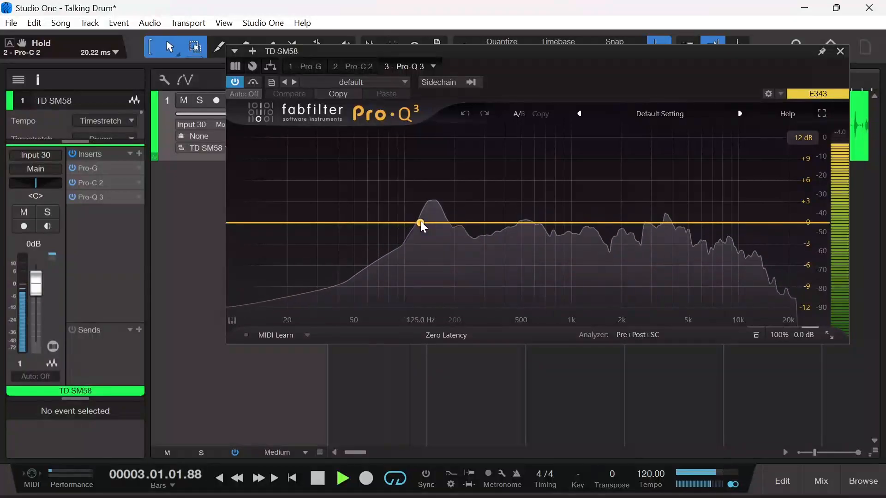
pyautogui.moveTo(419, 222); pyautogui.dragTo(519, 120)
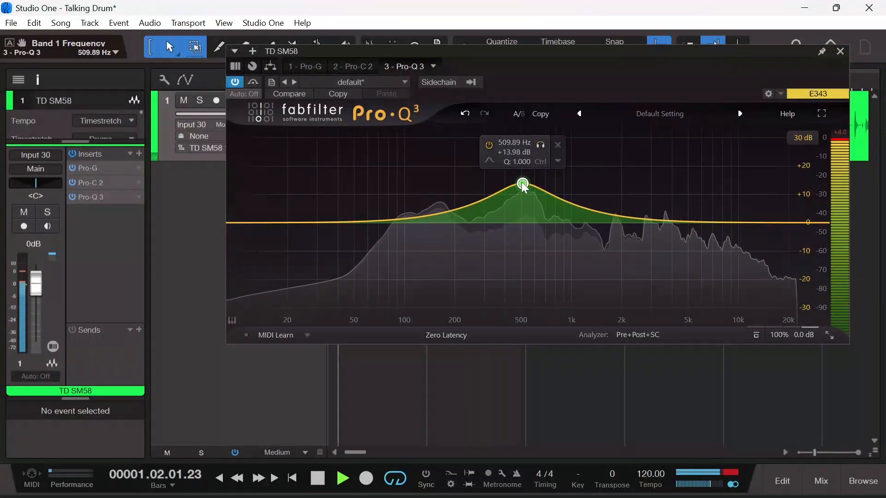
pyautogui.moveTo(525, 183); pyautogui.dragTo(537, 263)
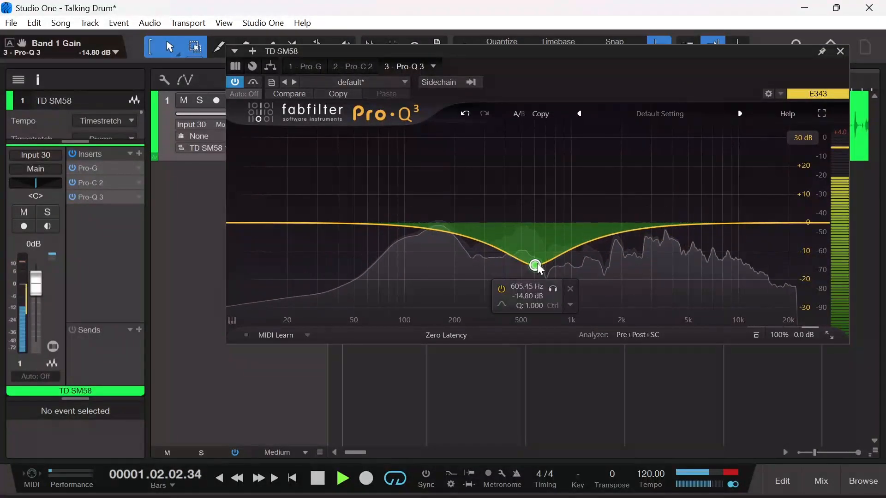
pyautogui.scroll(5, 536, 262)
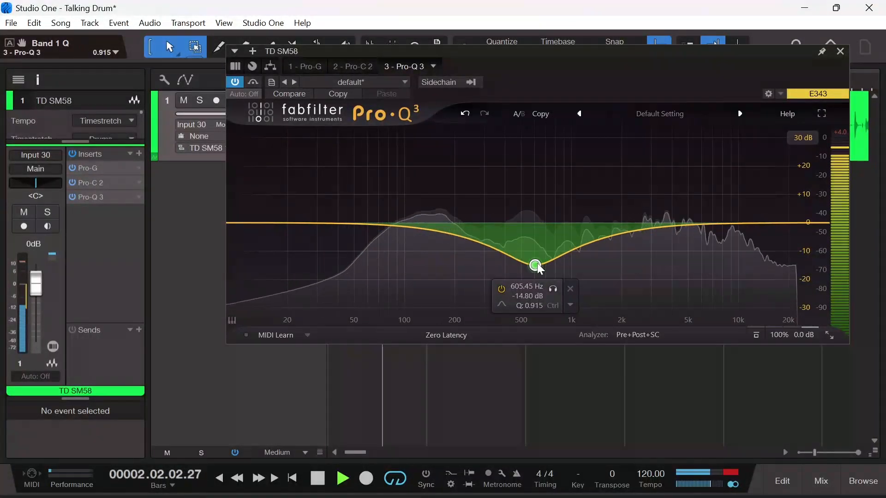
pyautogui.scroll(1, 537, 263)
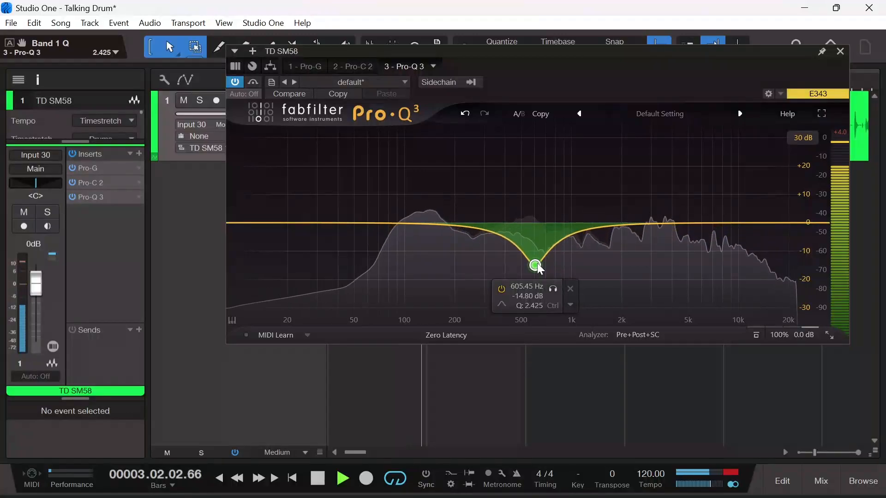
pyautogui.scroll(-3, 536, 263)
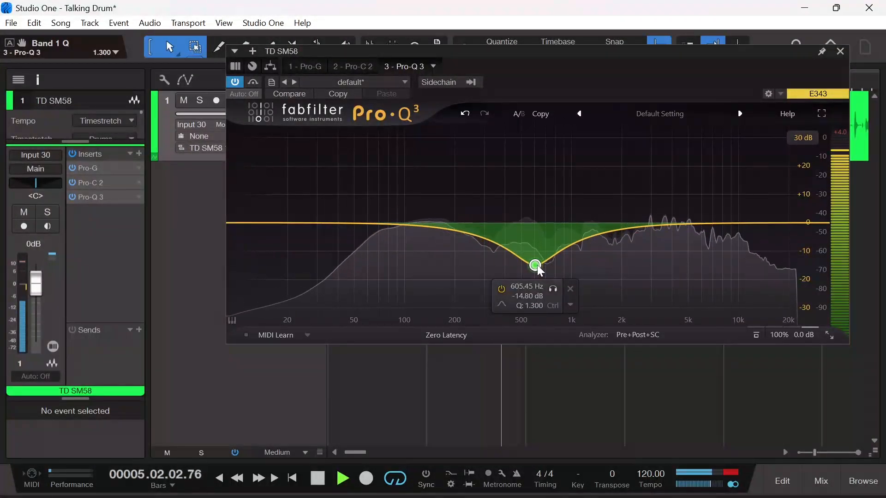
# Step: Sweep a second boosted band, invert its gain, and set it to a -12.76 dB cut at 2859.1 Hz with Q 2.132
pyautogui.moveTo(635, 228); pyautogui.dragTo(652, 138)
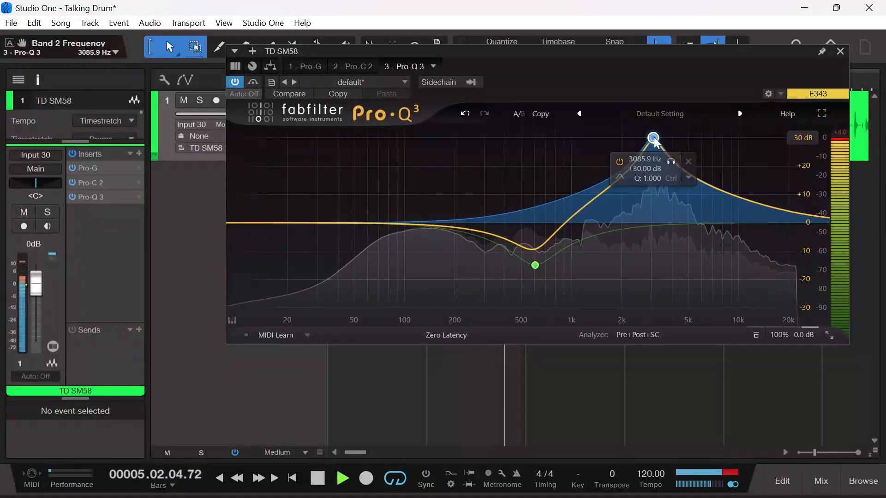
pyautogui.rightClick(653, 138)
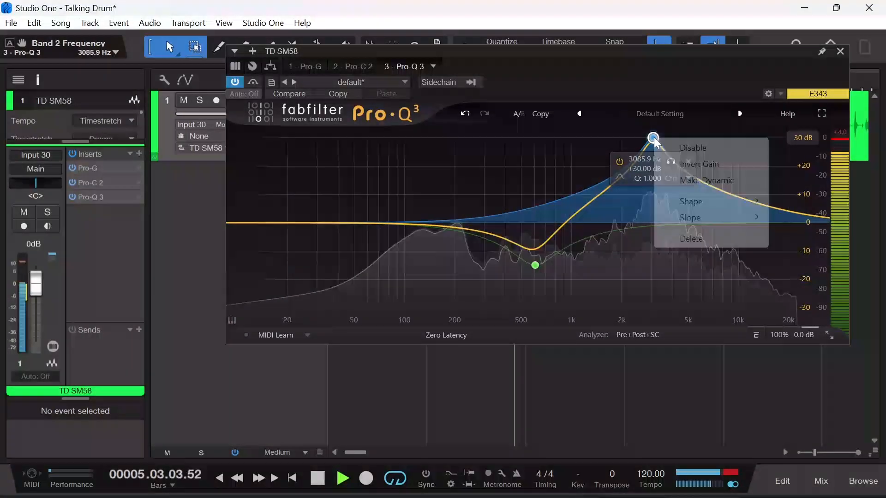
pyautogui.click(693, 166)
pyautogui.moveTo(653, 308)
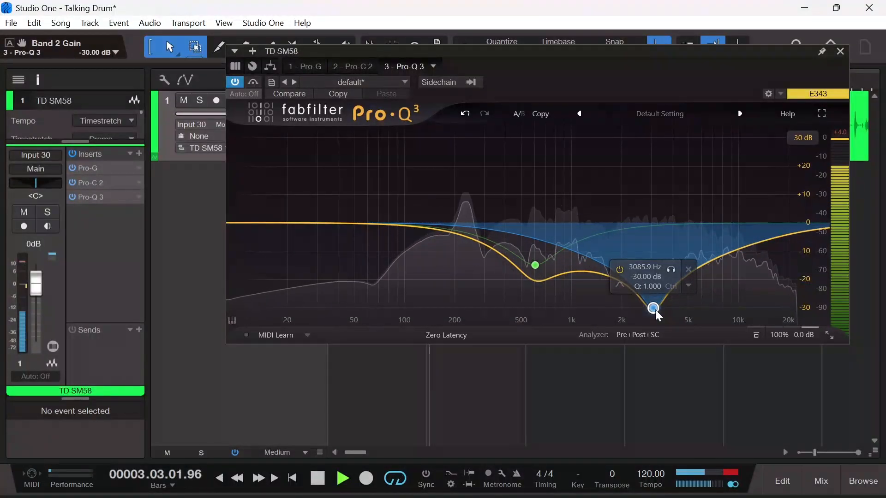
pyautogui.moveTo(655, 308); pyautogui.dragTo(649, 261)
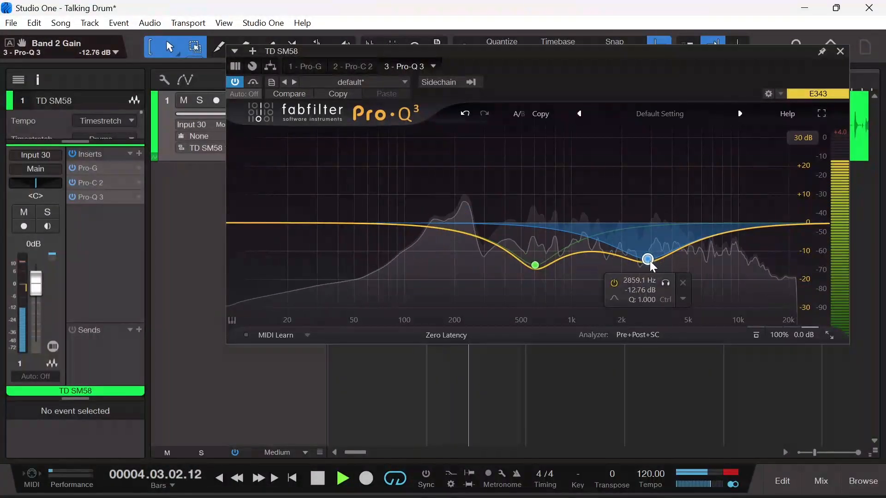
pyautogui.scroll(5, 649, 261)
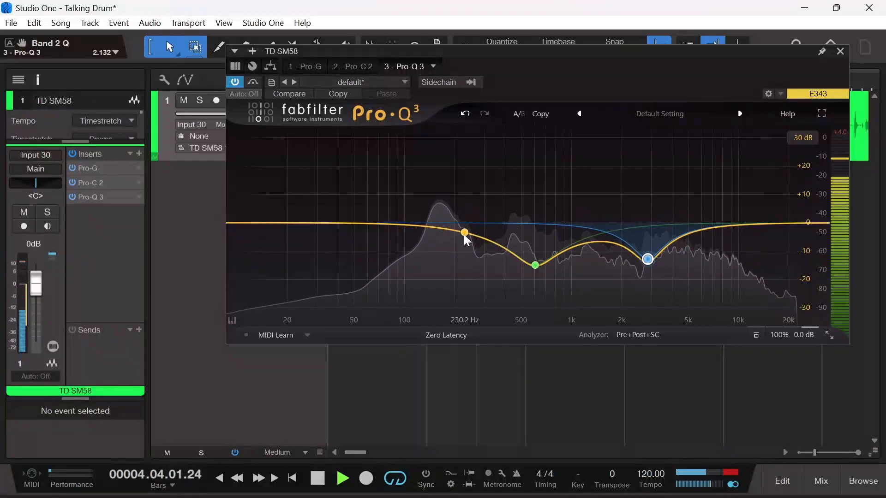
# Step: Add a low boost of about 8 dB near 60 Hz and a -10.73 dB cut at 147.47 Hz with Q 2.872
pyautogui.moveTo(464, 235); pyautogui.dragTo(372, 210)
pyautogui.moveTo(437, 222); pyautogui.dragTo(433, 254)
pyautogui.scroll(8, 427, 159)
pyautogui.scroll(1, 433, 253)
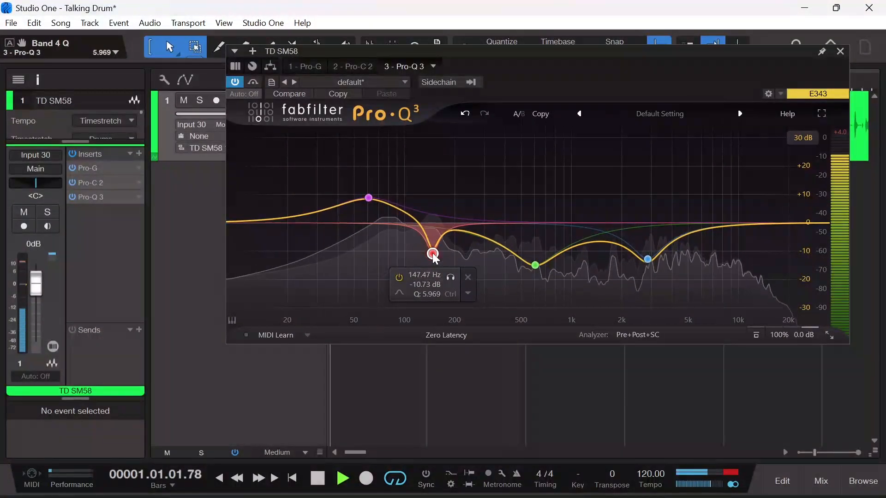
pyautogui.scroll(-5, 433, 253)
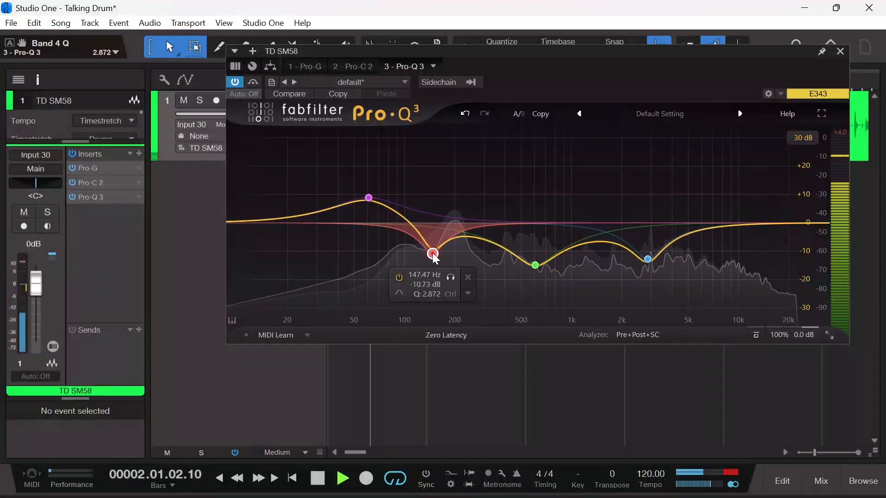
pyautogui.moveTo(364, 197); pyautogui.dragTo(363, 203)
# Step: Add a +12.03 dB boost at 7192 Hz and adjust the low cut dip to -13.01 dB at 149.36 Hz
pyautogui.moveTo(727, 223); pyautogui.dragTo(714, 189)
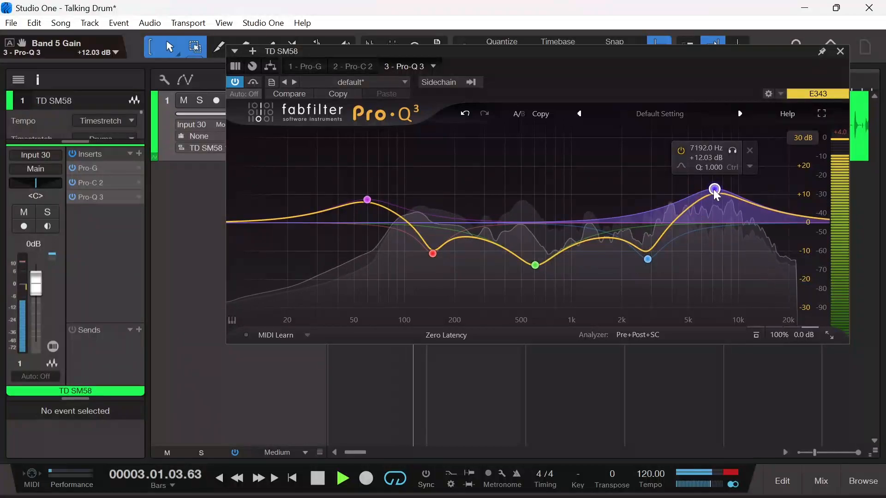
pyautogui.moveTo(429, 252)
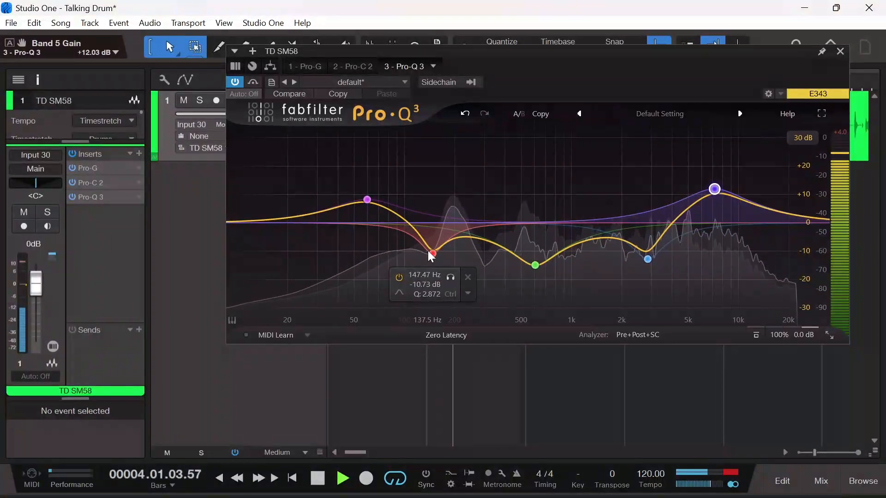
pyautogui.moveTo(429, 251); pyautogui.dragTo(430, 259)
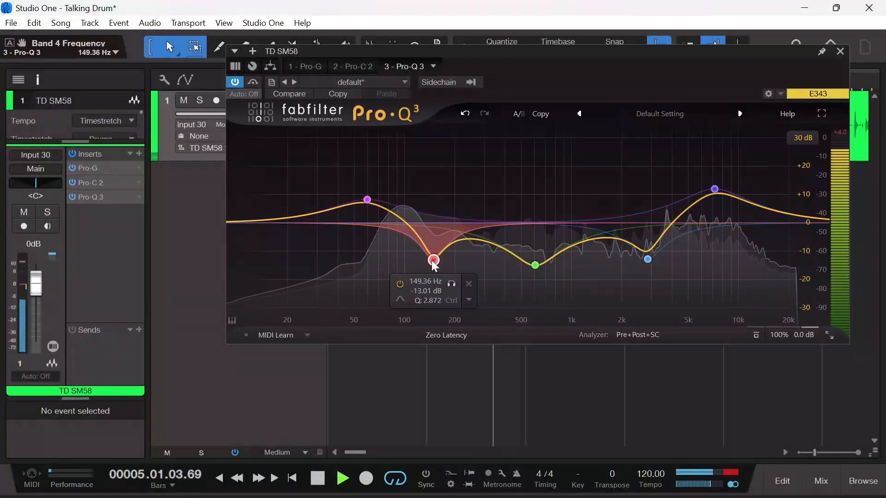
# Step: Add a low-cut filter with a 48 dB/oct slope, move it to about 28 Hz, and set its Q to 0.980
pyautogui.click(236, 224)
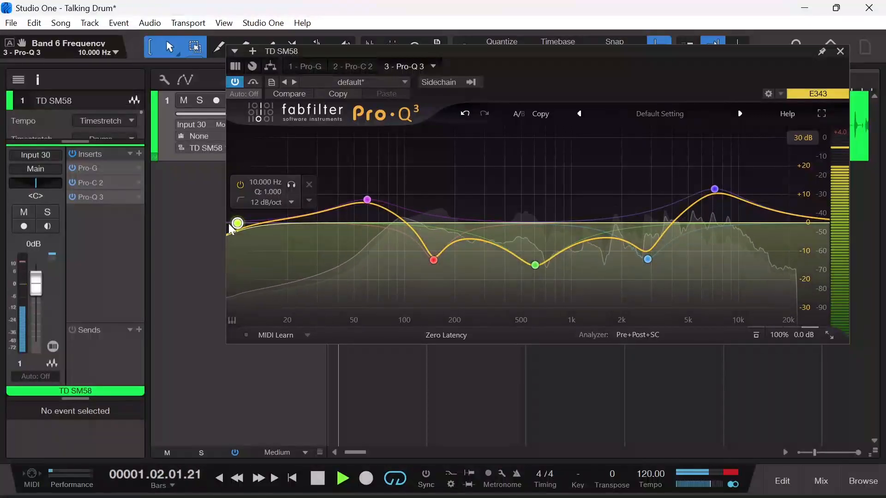
pyautogui.rightClick(237, 224)
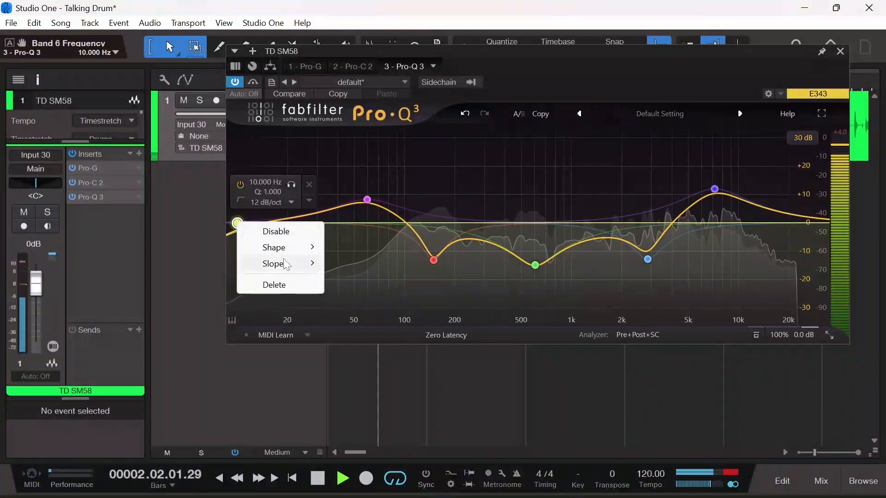
pyautogui.moveTo(284, 264)
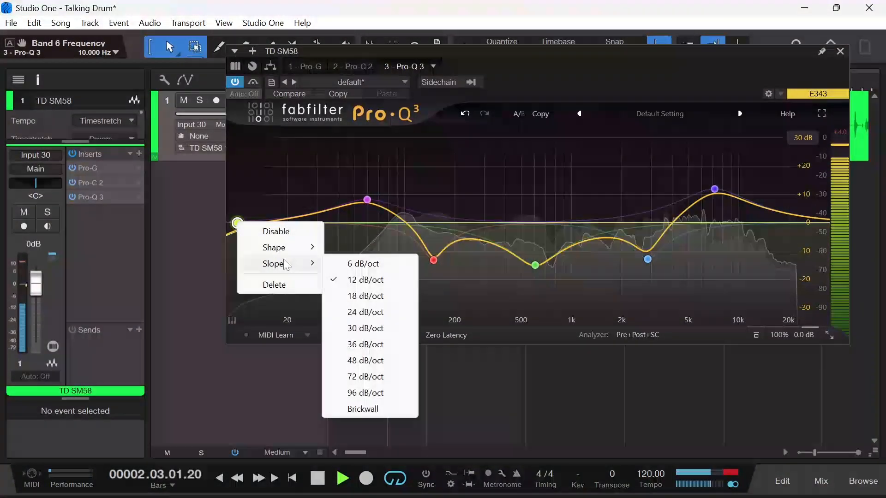
pyautogui.click(354, 362)
pyautogui.moveTo(235, 223); pyautogui.dragTo(314, 225)
pyautogui.scroll(-1, 314, 225)
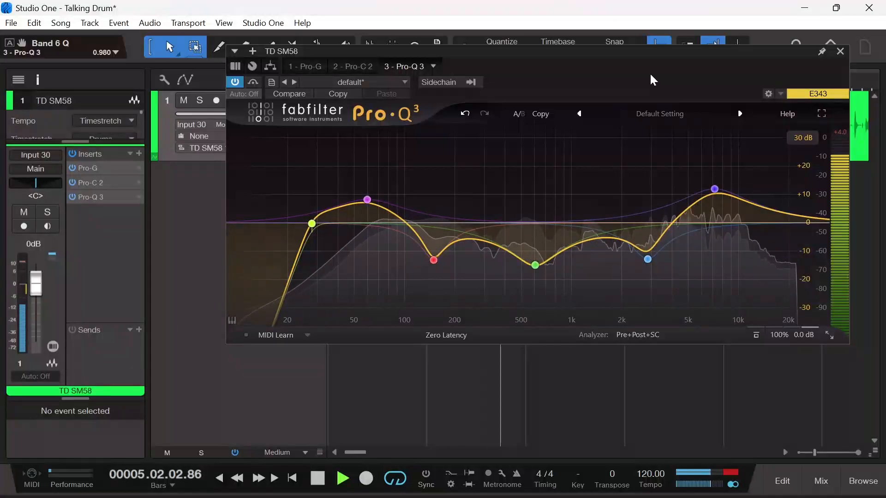
# Step: Adjust the low-frequency boost to +9.59 dB at 58.254 Hz
pyautogui.moveTo(366, 199); pyautogui.dragTo(364, 196)
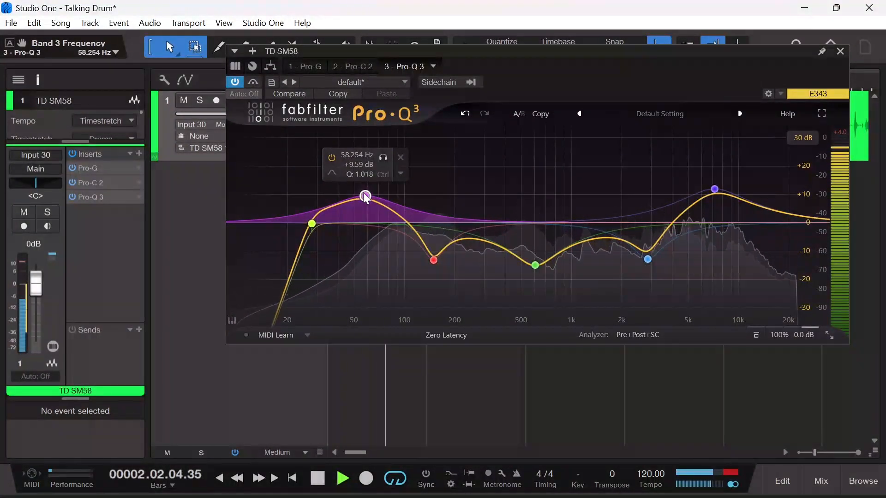
pyautogui.moveTo(714, 190)
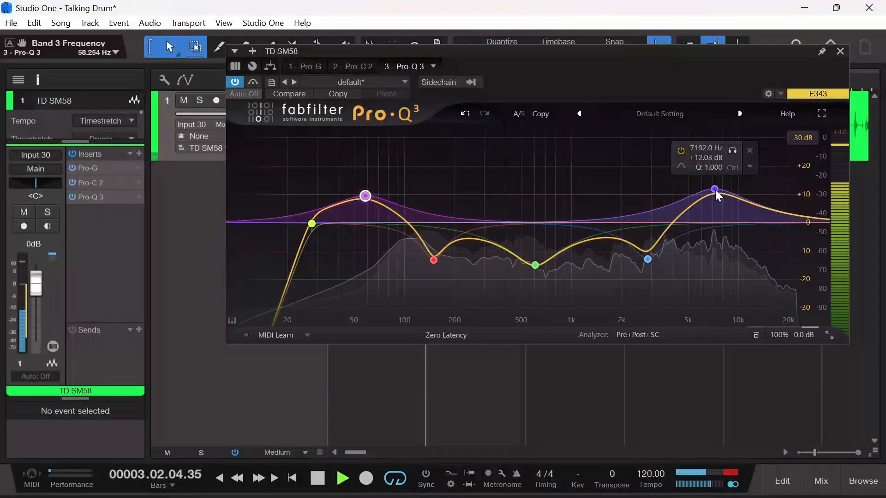
# Step: Deepen the mid cut to -17.56 dB at 613.20 Hz with Q 0.969, and the 2859.1 Hz cut to -13.90 dB
pyautogui.moveTo(534, 266)
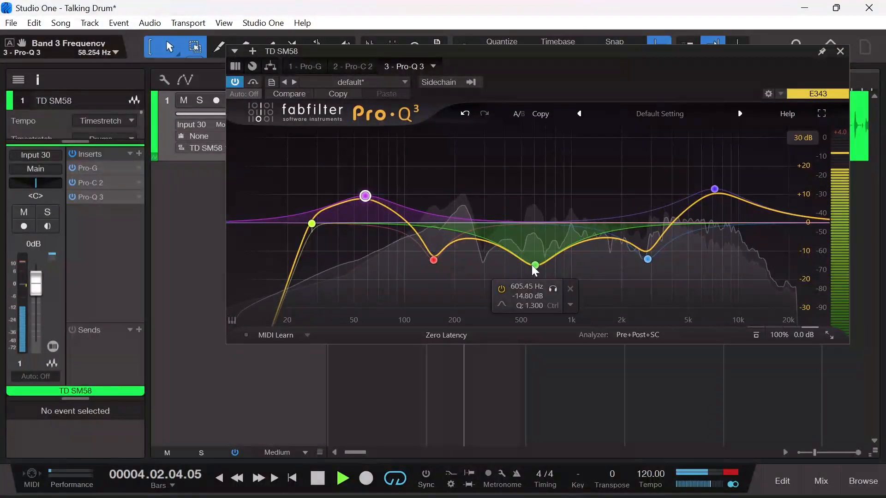
pyautogui.moveTo(532, 269); pyautogui.dragTo(533, 275)
pyautogui.scroll(-3, 533, 275)
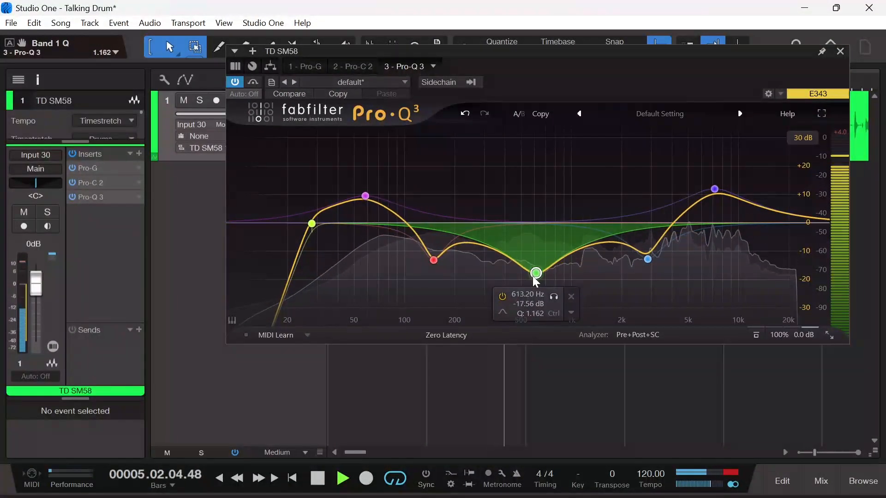
pyautogui.moveTo(639, 262)
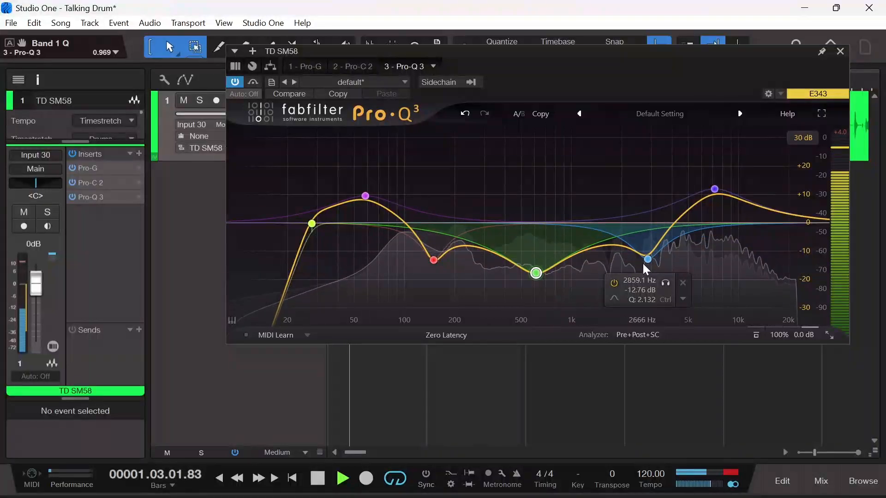
pyautogui.moveTo(645, 264); pyautogui.dragTo(646, 267)
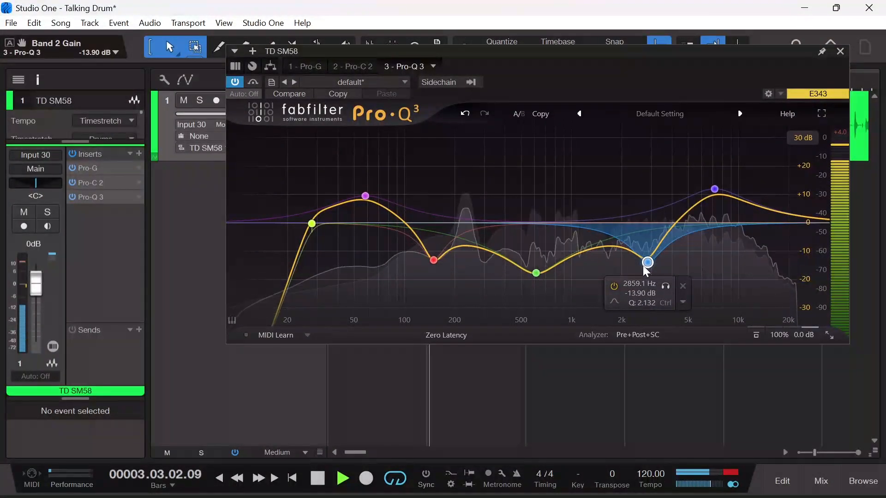
# Step: Add the AnalogObsession LALA leveling amplifier as the fourth insert on the TD SM58 track
pyautogui.click(252, 51)
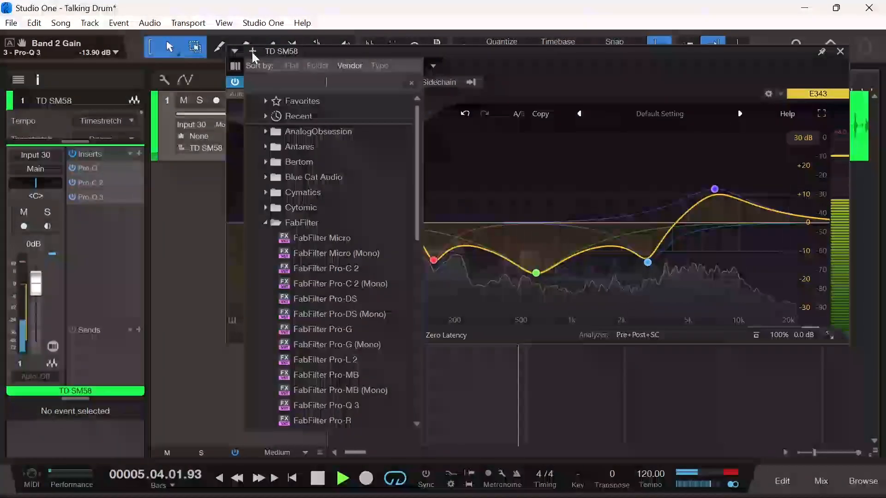
pyautogui.click(303, 221)
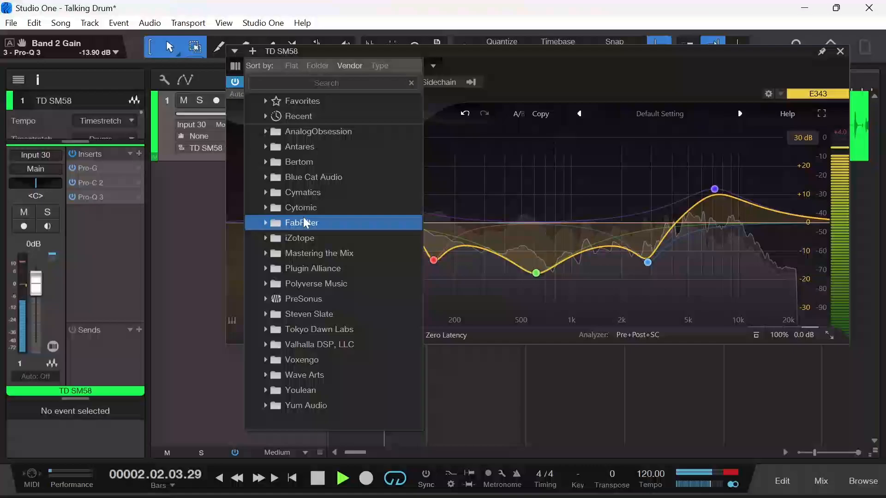
pyautogui.click(297, 131)
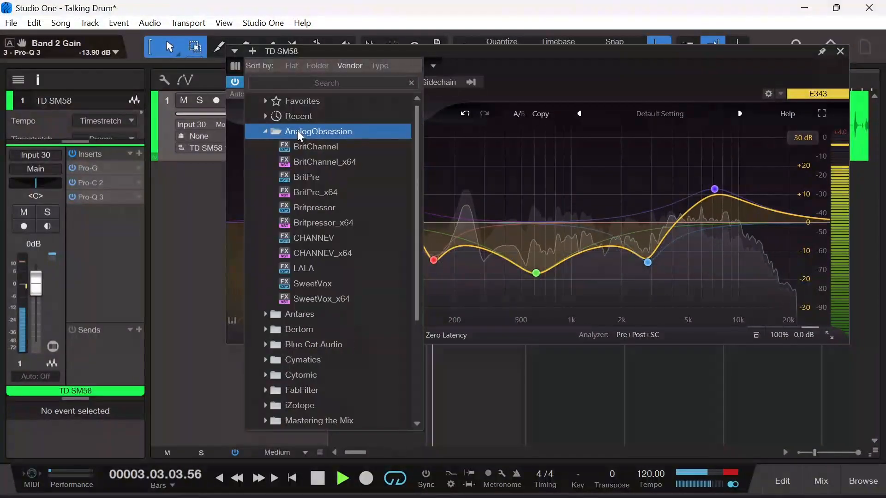
pyautogui.click(311, 268)
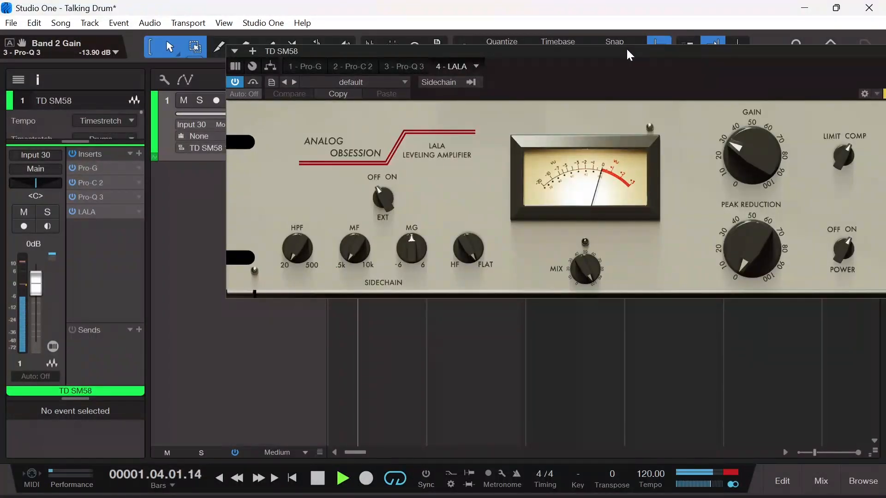
# Step: Set LALA's peak reduction to 47 % and its gain to 39 %
pyautogui.moveTo(627, 50); pyautogui.dragTo(472, 68)
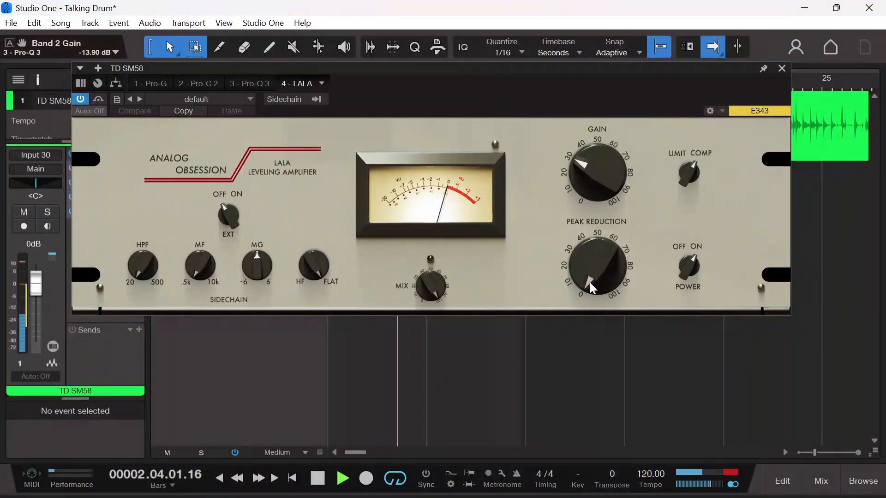
pyautogui.moveTo(585, 287); pyautogui.dragTo(584, 272)
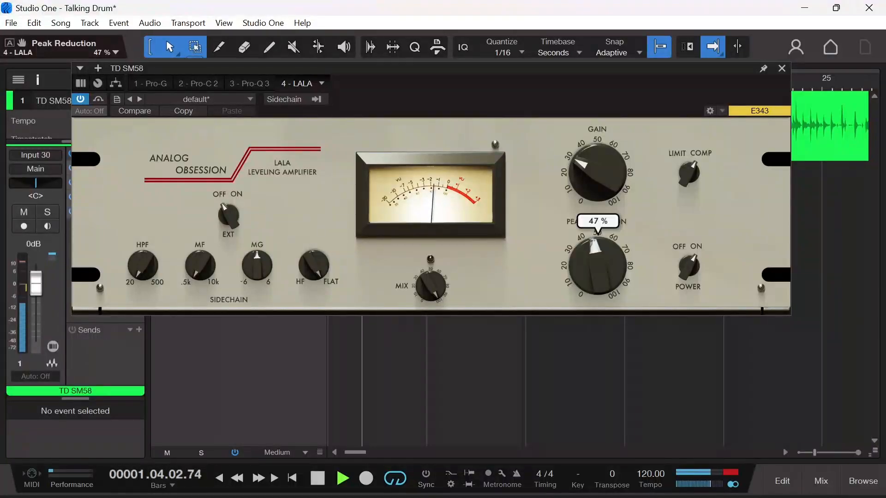
pyautogui.click(580, 167)
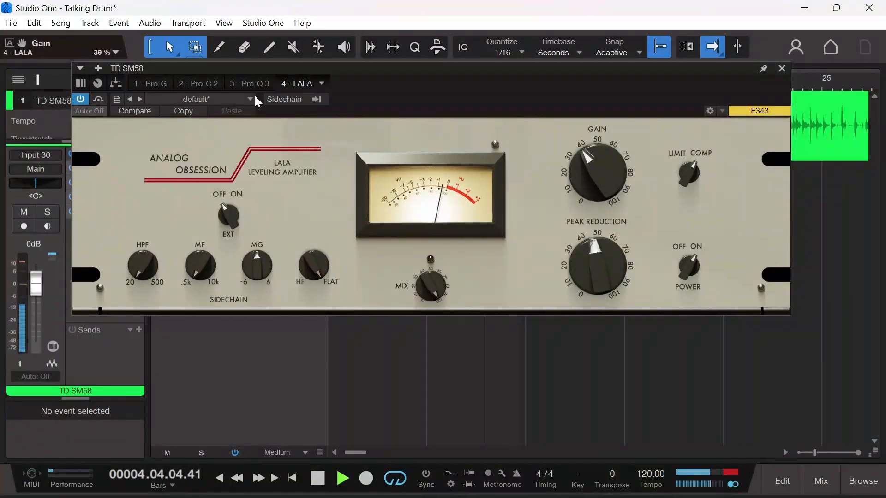
# Step: Open the Pro-G gate and compare the drum sound with the gate bypassed and re-enabled
pyautogui.moveTo(285, 76); pyautogui.dragTo(398, 83)
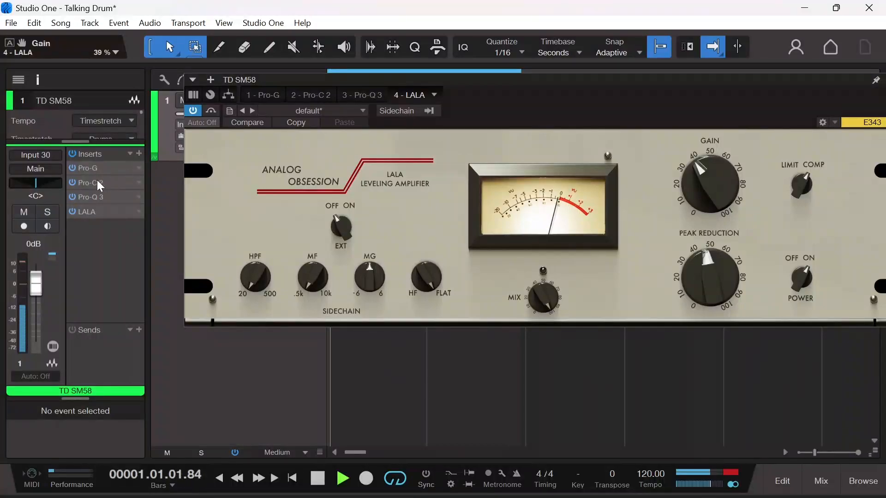
pyautogui.click(71, 169)
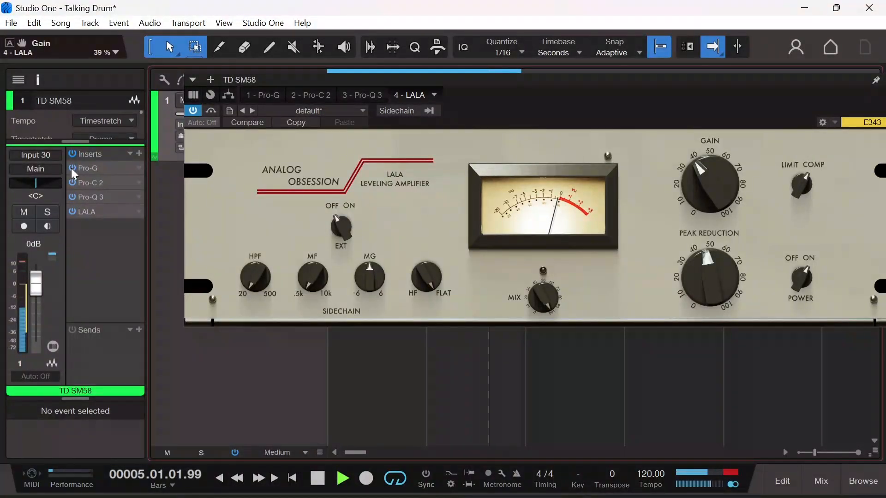
pyautogui.click(267, 96)
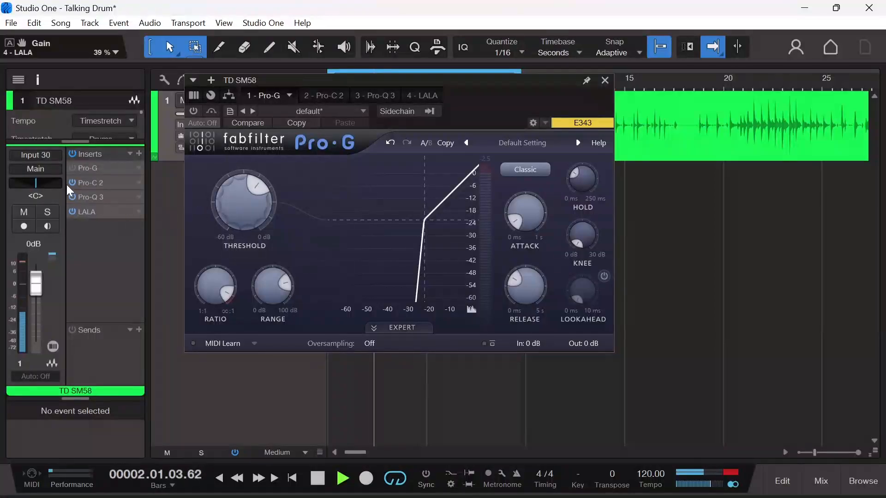
pyautogui.click(72, 168)
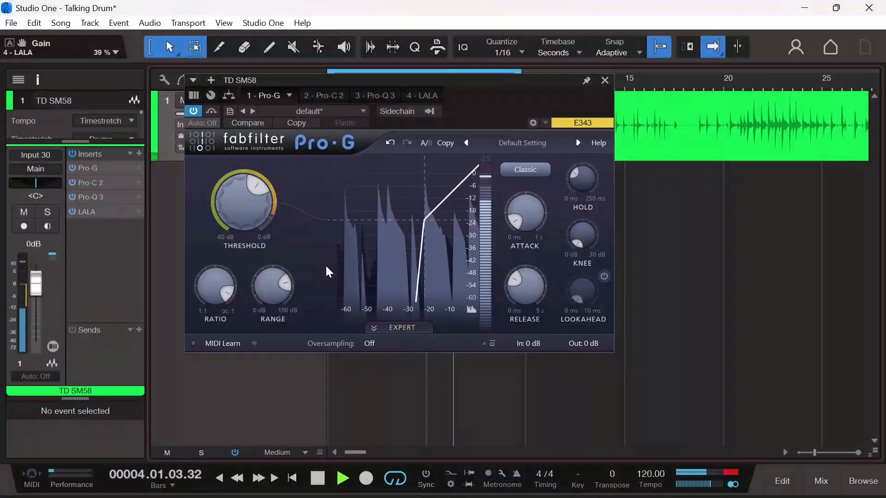
# Step: Set the Pro-G gate's range to 21.28 dB and its threshold to -24.83 dB, and close the plug-in window
pyautogui.moveTo(256, 185)
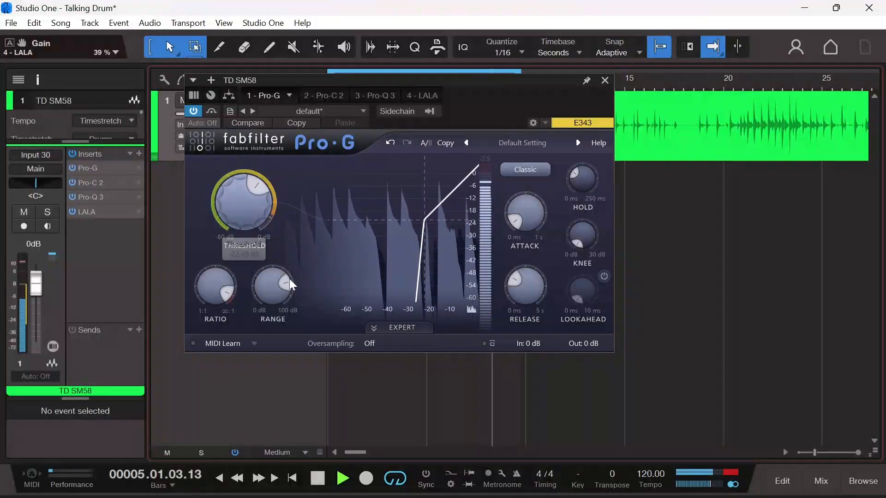
pyautogui.moveTo(283, 291)
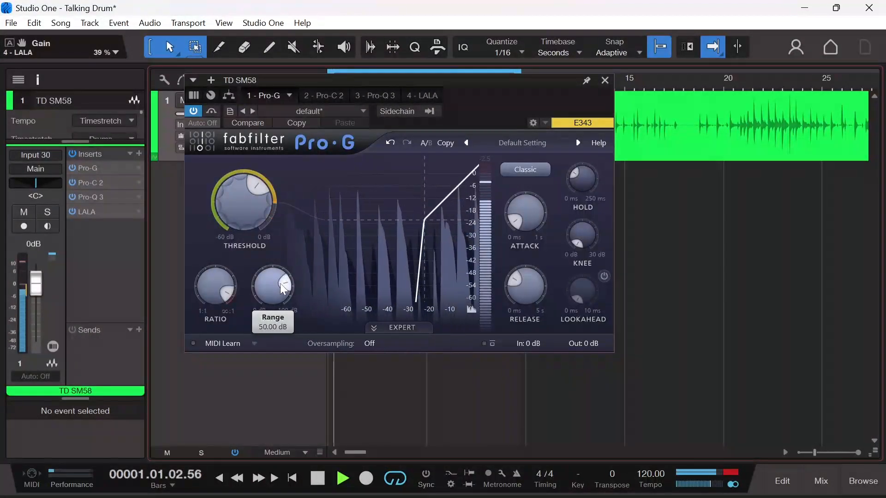
pyautogui.moveTo(283, 291); pyautogui.dragTo(276, 270)
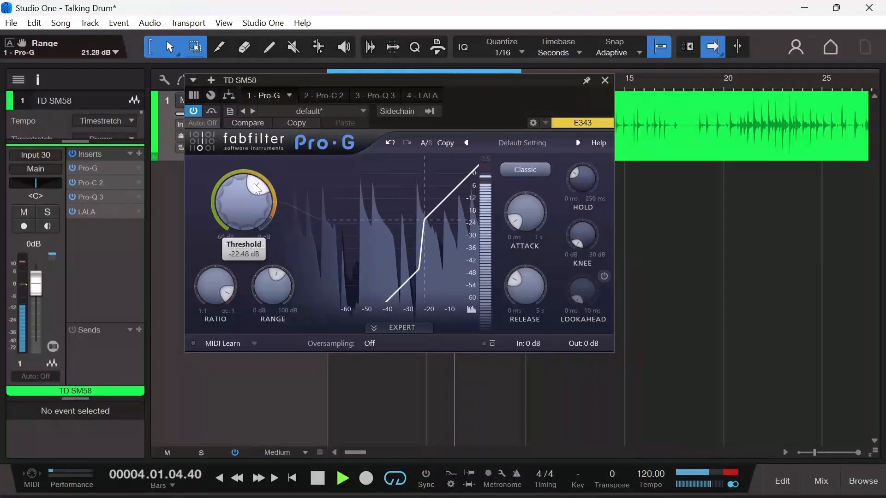
pyautogui.moveTo(254, 181); pyautogui.dragTo(252, 180)
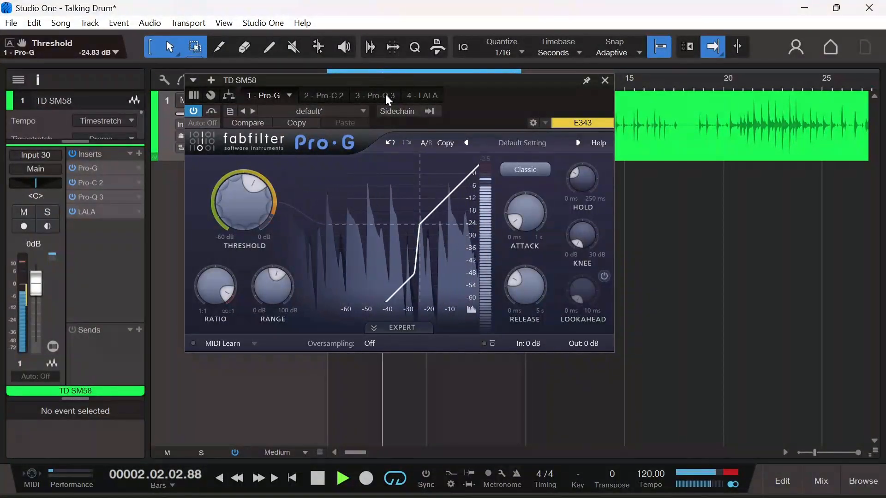
pyautogui.click(604, 80)
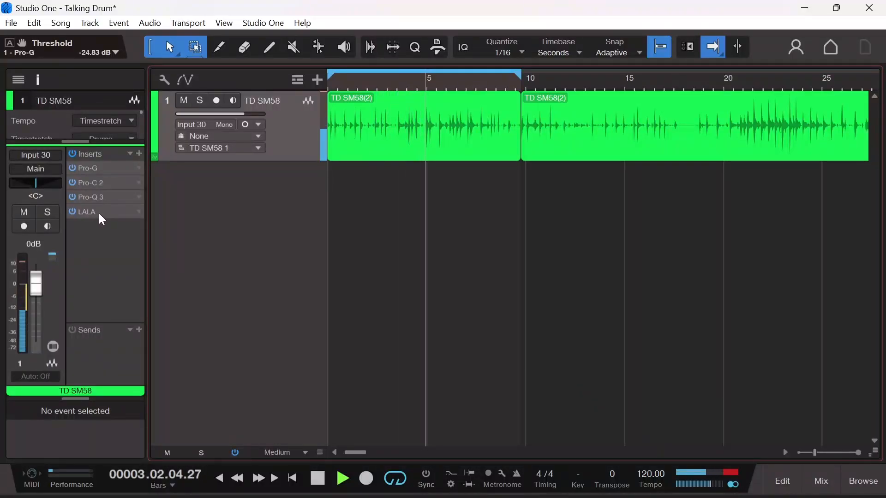
# Step: Reopen LALA to check its gain reduction meter during playback, and close its window
pyautogui.press('space')
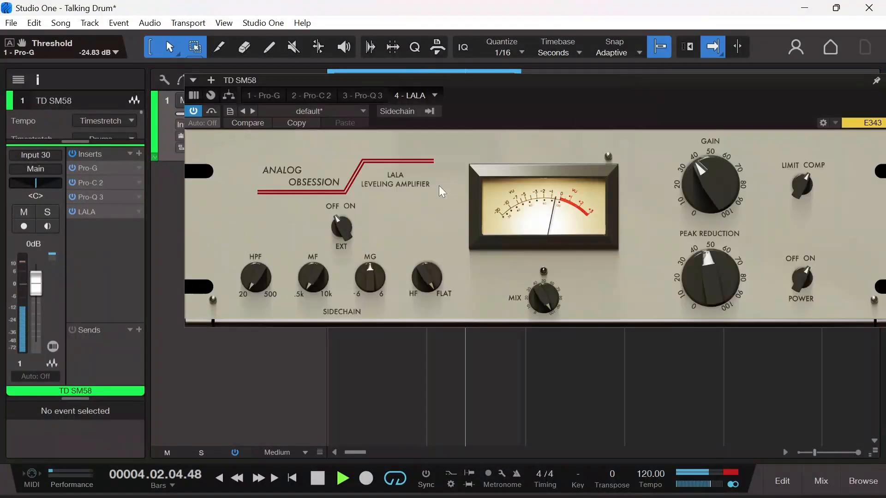
pyautogui.moveTo(640, 81); pyautogui.dragTo(504, 94)
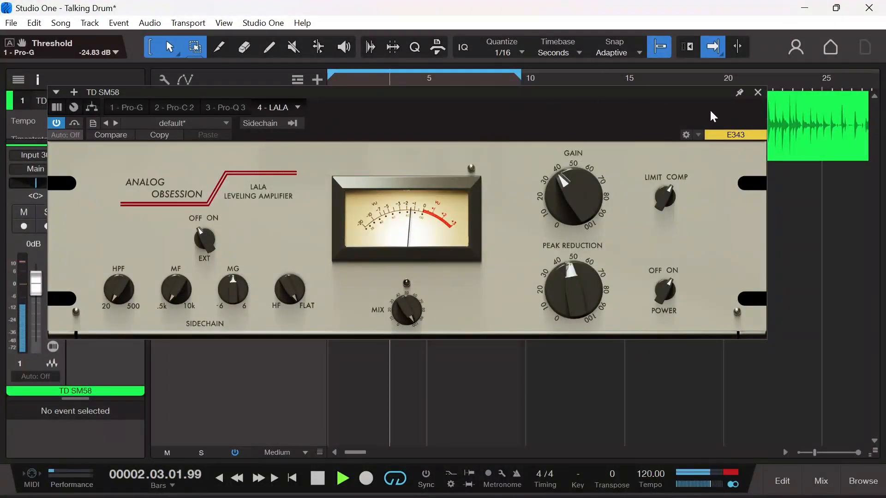
pyautogui.click(757, 92)
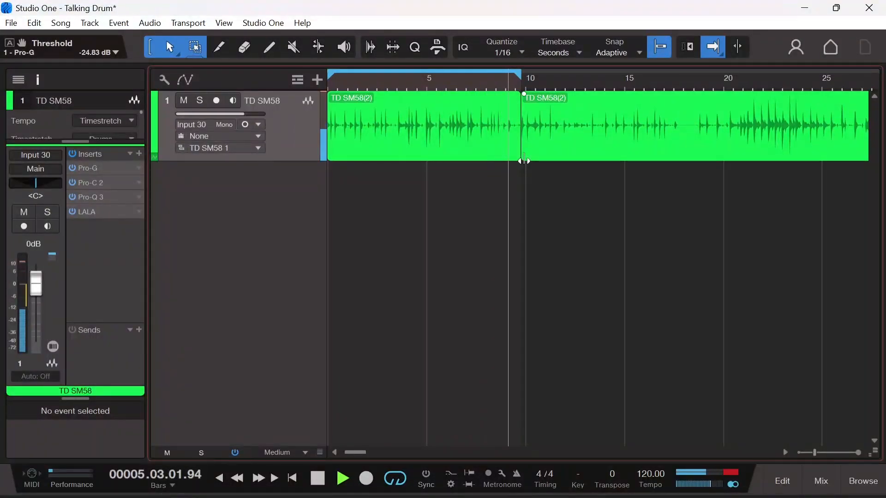
# Step: Stop playback and save the Talking Drum song
pyautogui.press('space')
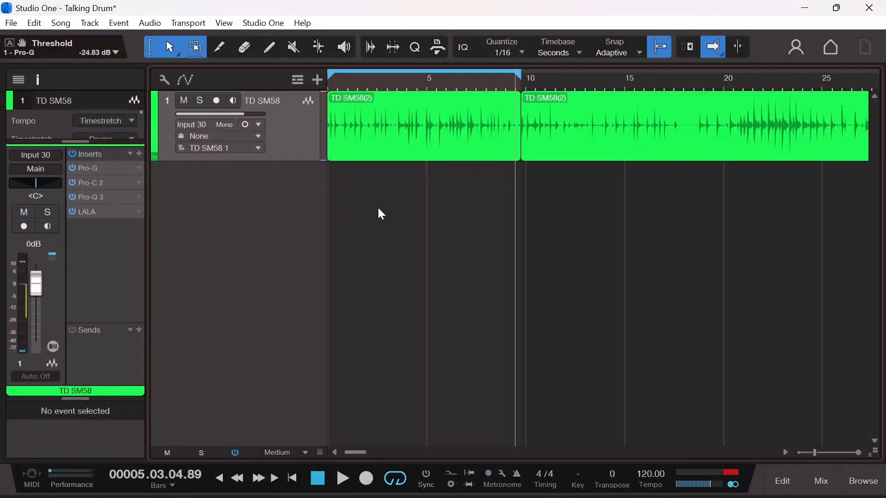
pyautogui.hotkey('ctrl', 's')
# Step: Pan the TD SM58 track to L37 and play the loop to hear it
pyautogui.moveTo(36, 187)
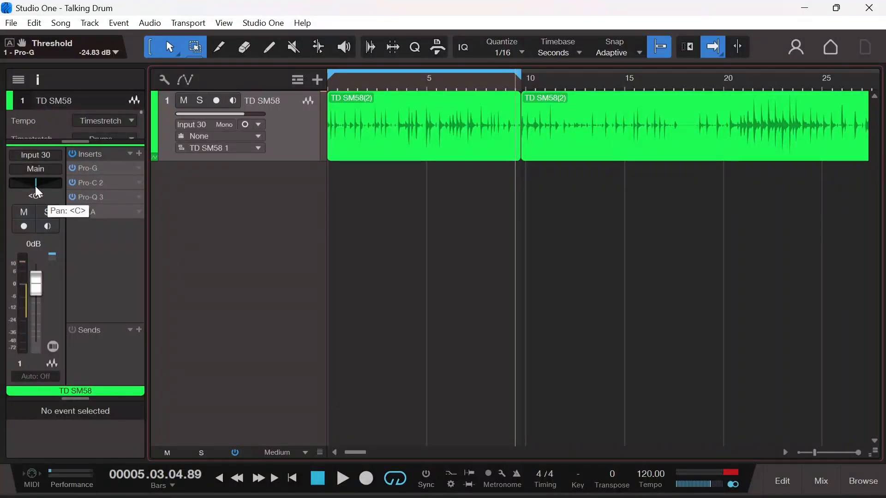
pyautogui.click(36, 187)
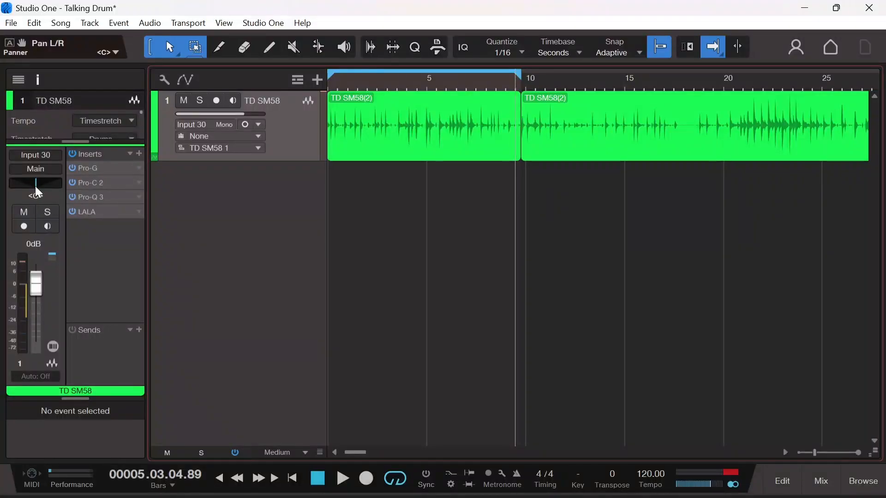
pyautogui.moveTo(35, 187); pyautogui.dragTo(26, 185)
pyautogui.moveTo(38, 188)
pyautogui.press('space')
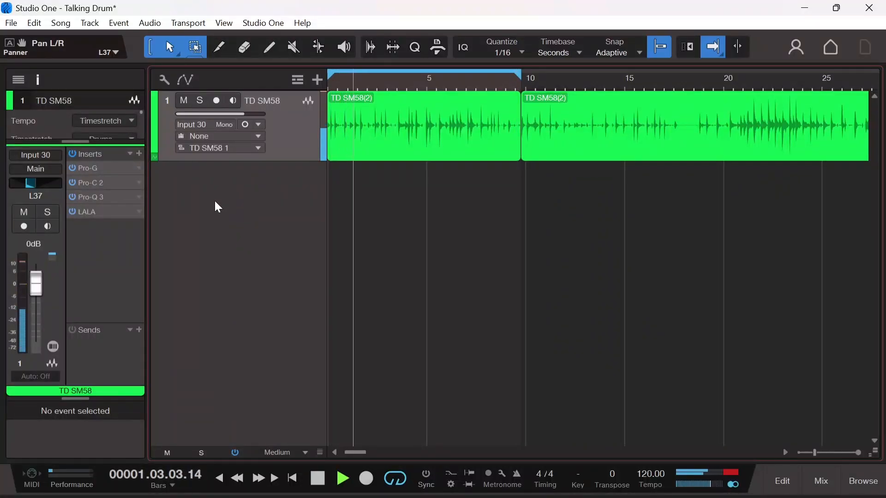